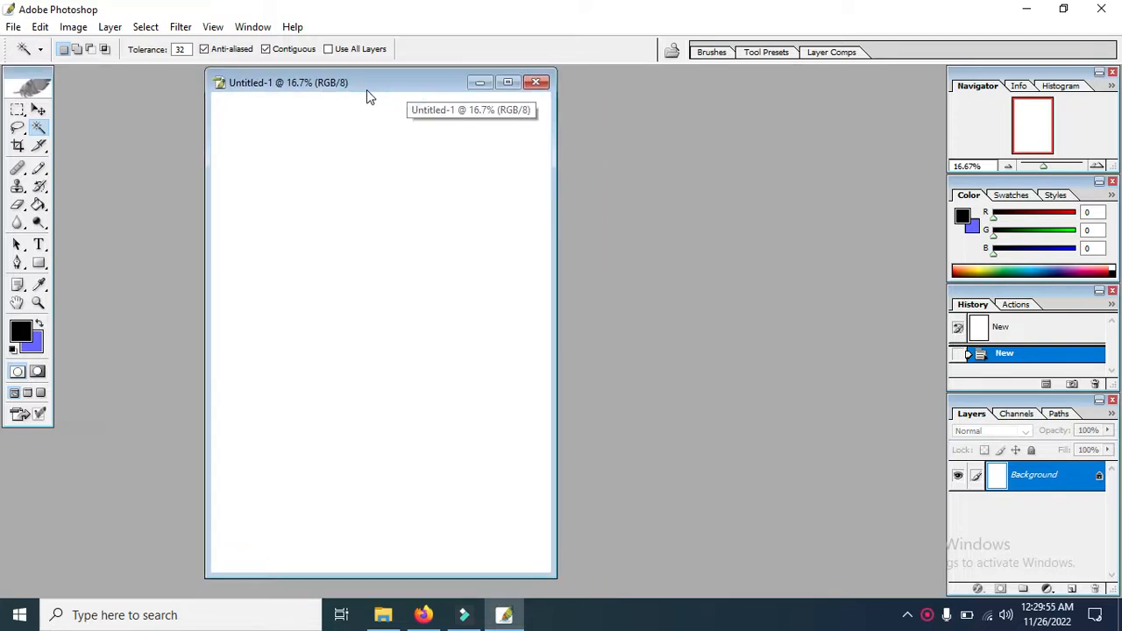
# - Maximize the document window and rotate the blank canvas 90° clockwise into landscape orientation
pyautogui.moveTo(366, 89); pyautogui.dragTo(335, 89)
pyautogui.doubleClick(366, 83)
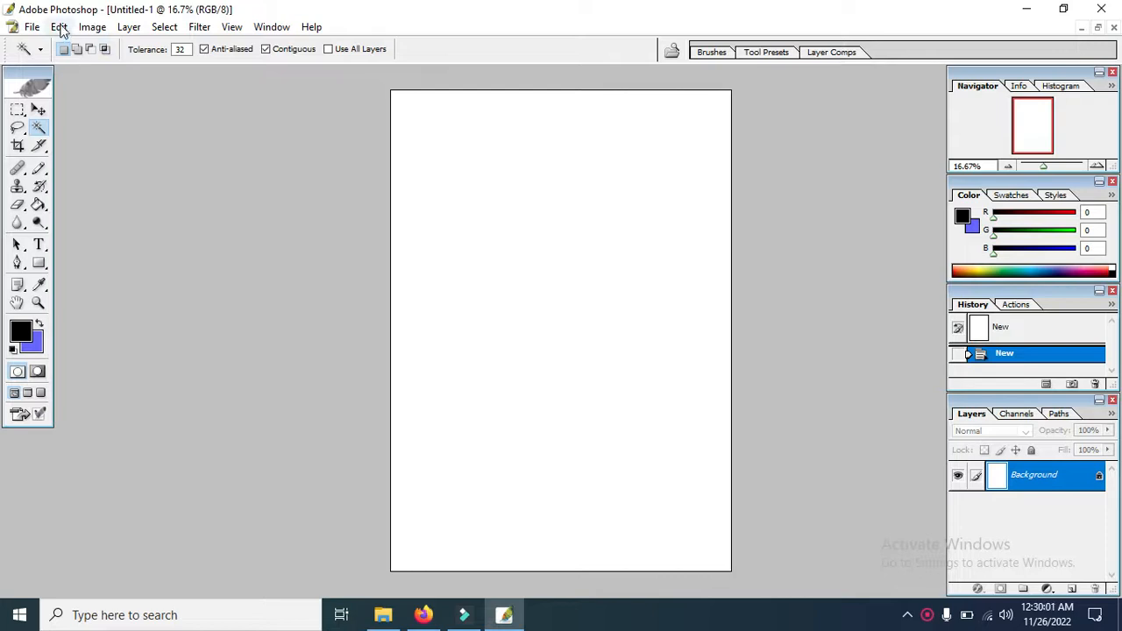
pyautogui.click(92, 29)
pyautogui.moveTo(143, 208)
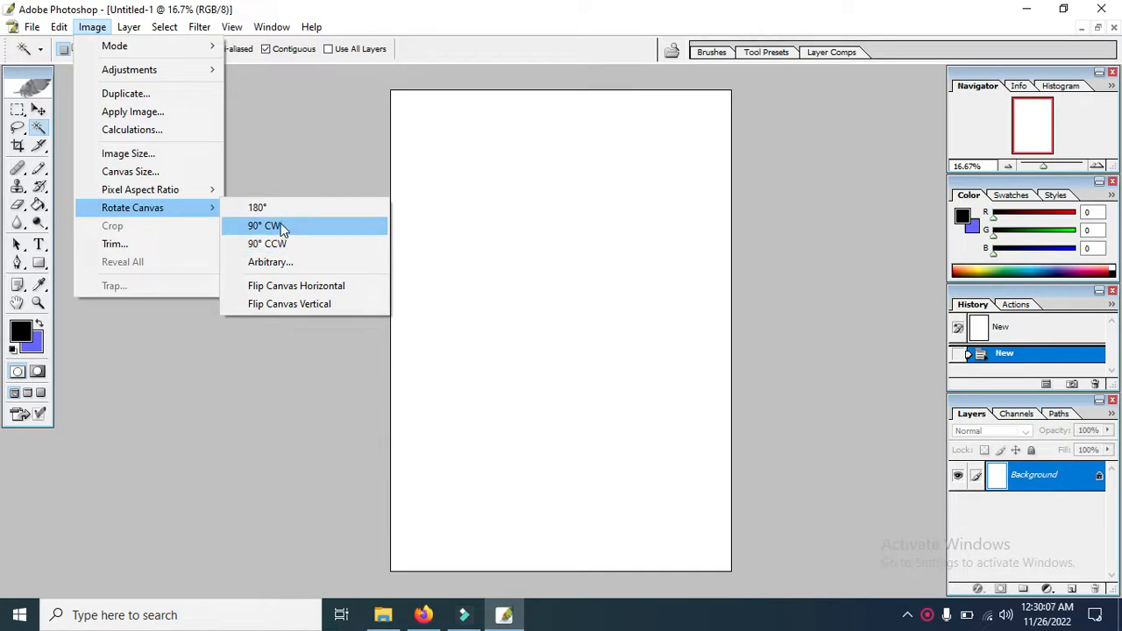
pyautogui.click(280, 226)
pyautogui.hotkey('ctrl', '0')
pyautogui.hotkey('ctrl', '-')
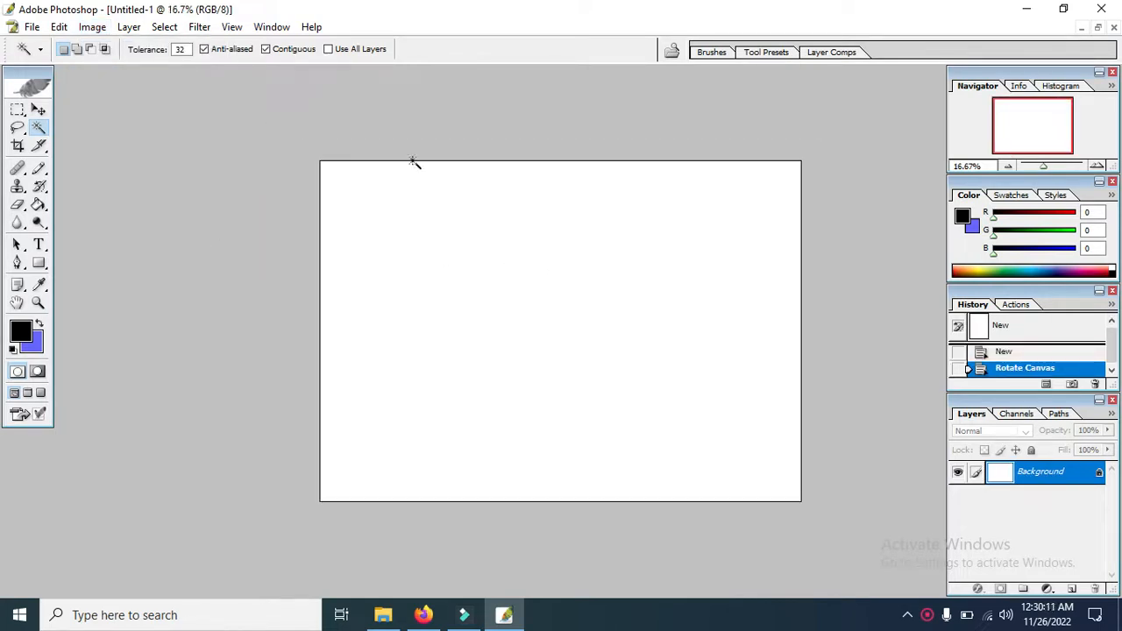
# - Start a horizontal text line near the left edge of the canvas, at about mid-height
pyautogui.click(41, 249)
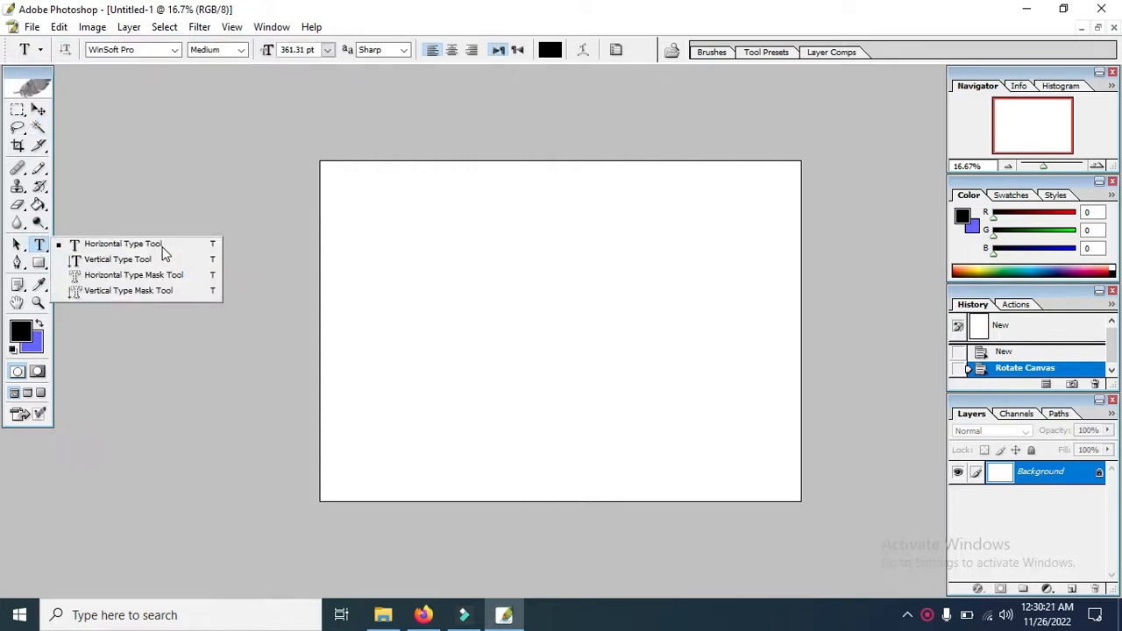
pyautogui.click(113, 246)
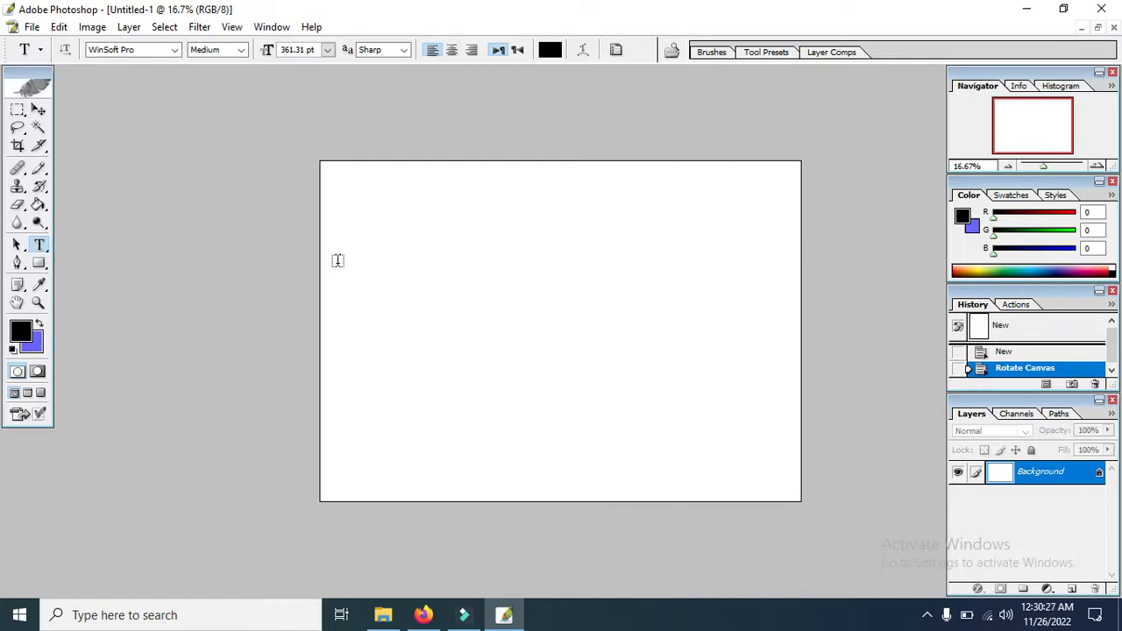
pyautogui.click(372, 334)
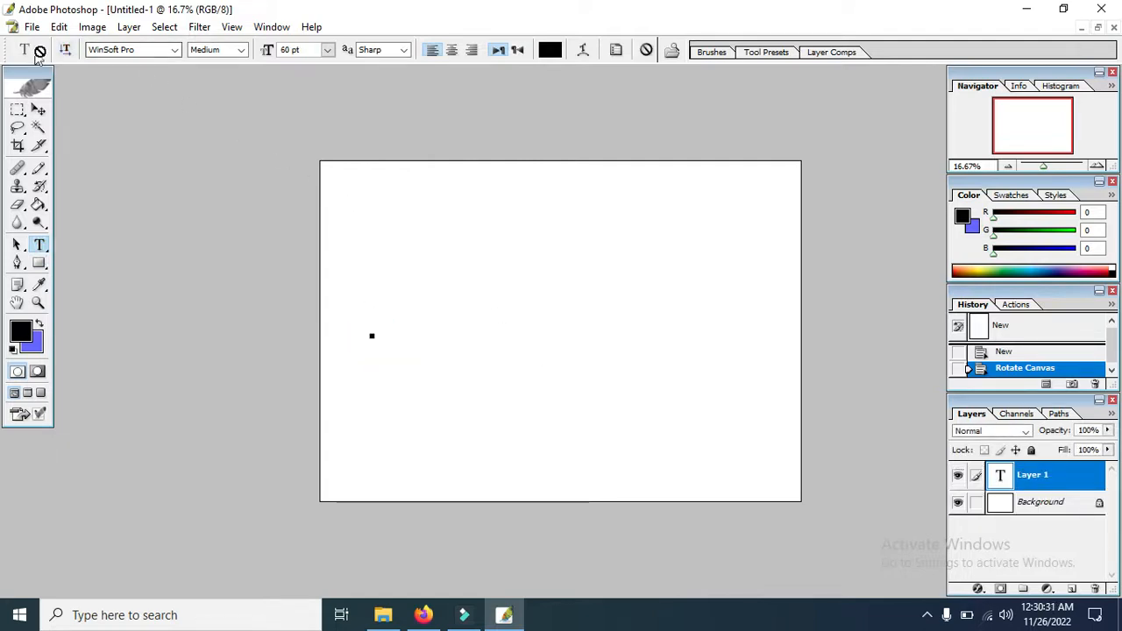
# - Examine the font size choices, the text colour picker and the character formatting settings for the new text line
pyautogui.click(327, 51)
pyautogui.click(328, 51)
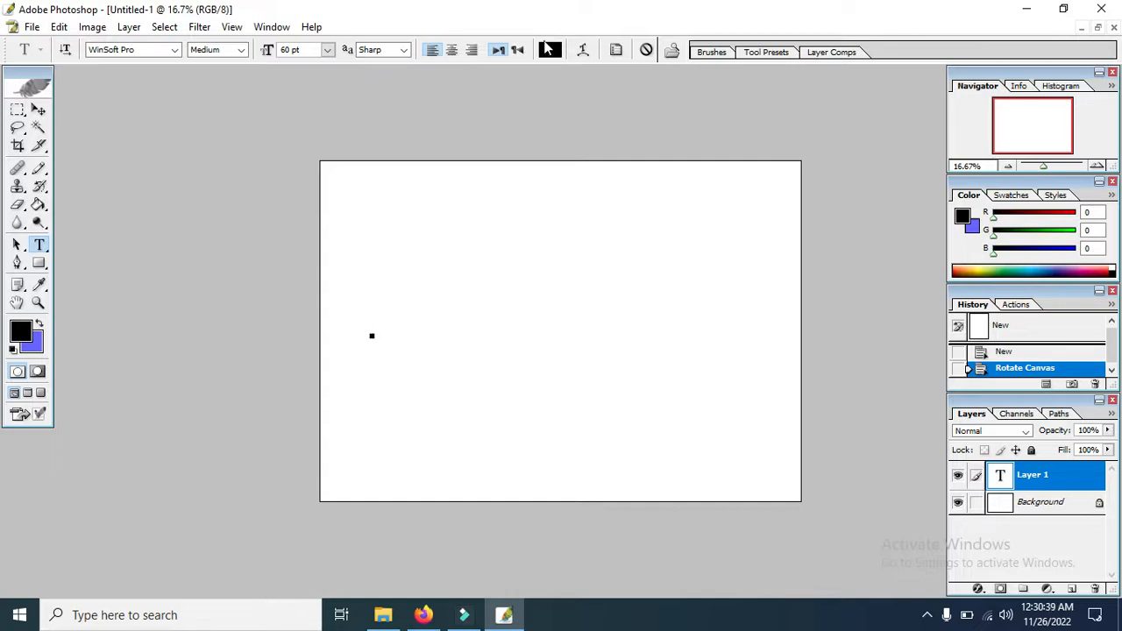
pyautogui.click(547, 50)
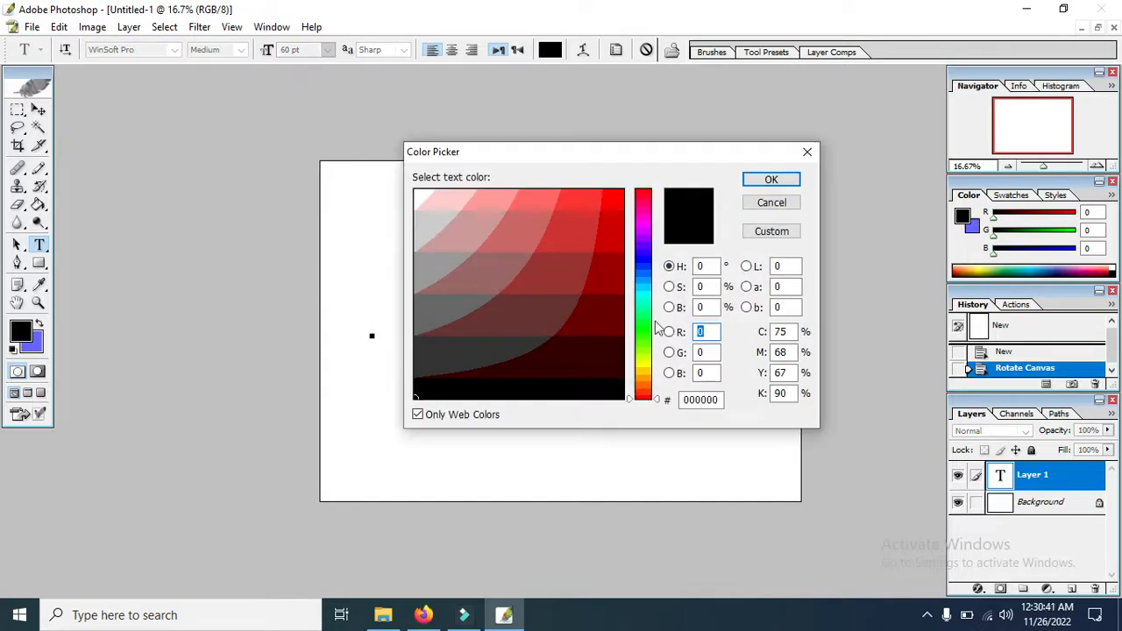
pyautogui.click(771, 181)
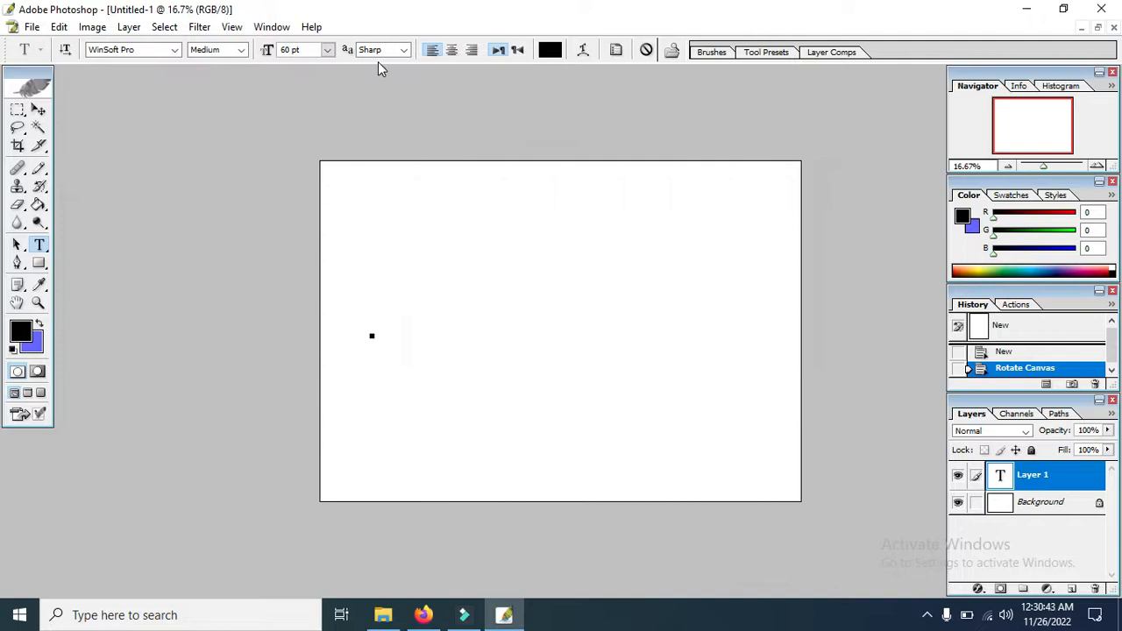
pyautogui.click(371, 337)
pyautogui.press('ctrl')
pyautogui.hotkey('ctrl', 't')
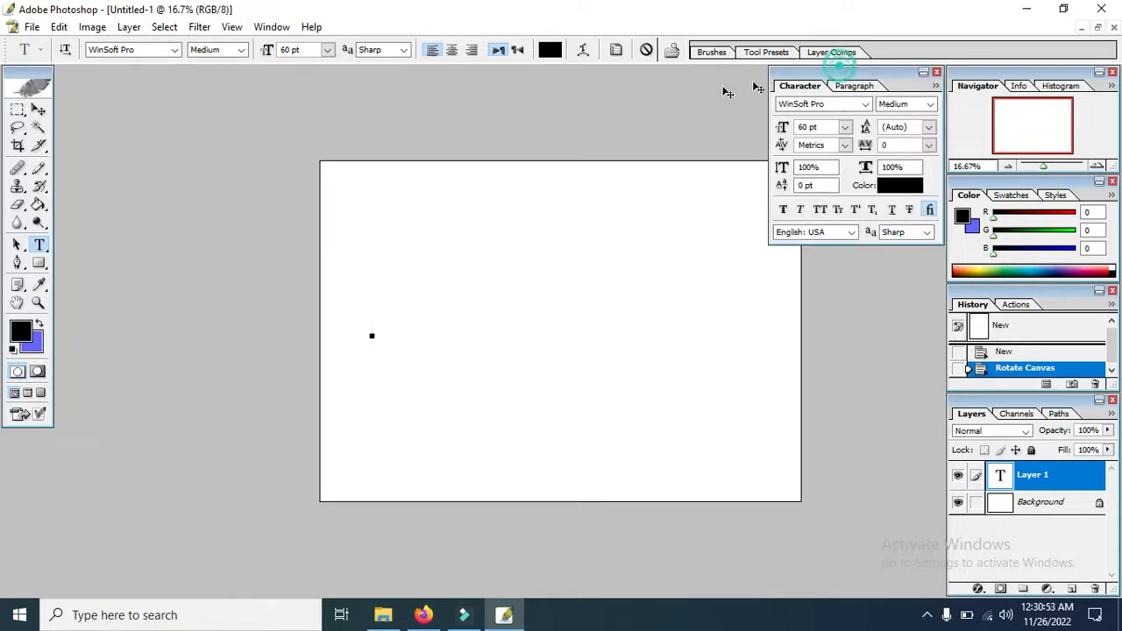
pyautogui.moveTo(803, 76); pyautogui.dragTo(605, 151)
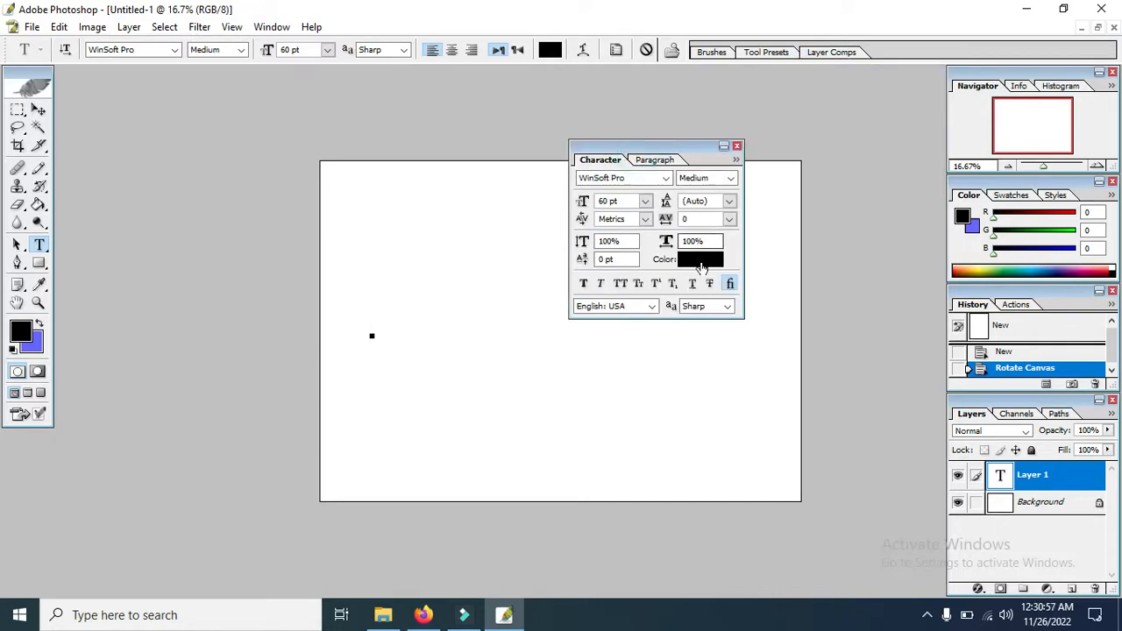
pyautogui.click(737, 147)
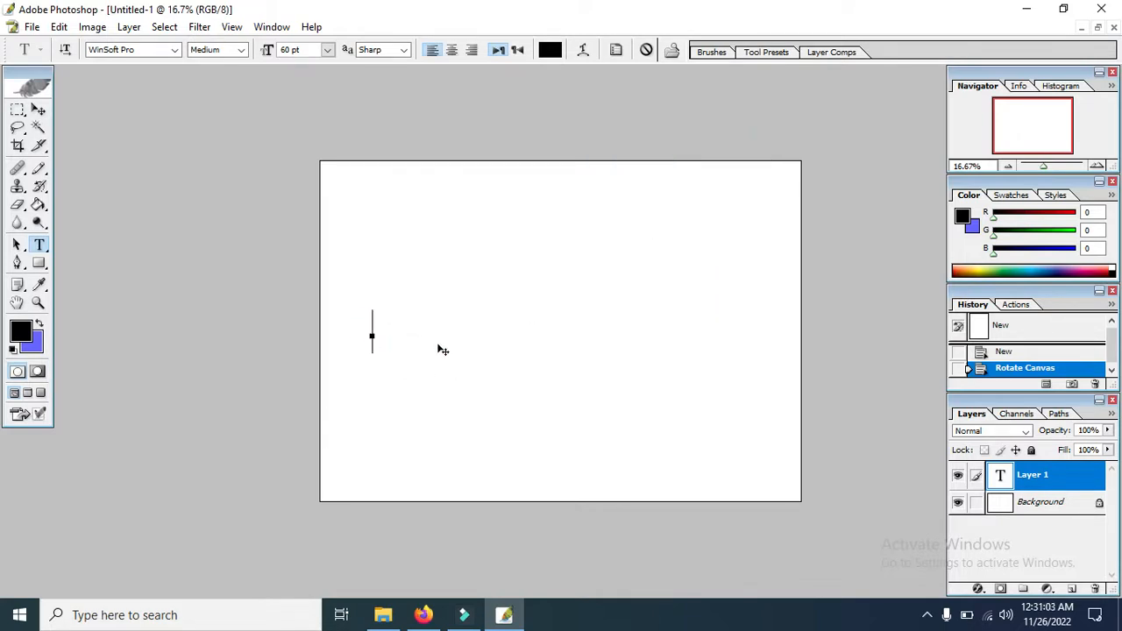
# - Enter the text STC enlarged to about 128 pt and move it slightly higher on the canvas
pyautogui.write('STC')
pyautogui.moveTo(422, 352); pyautogui.dragTo(653, 401)
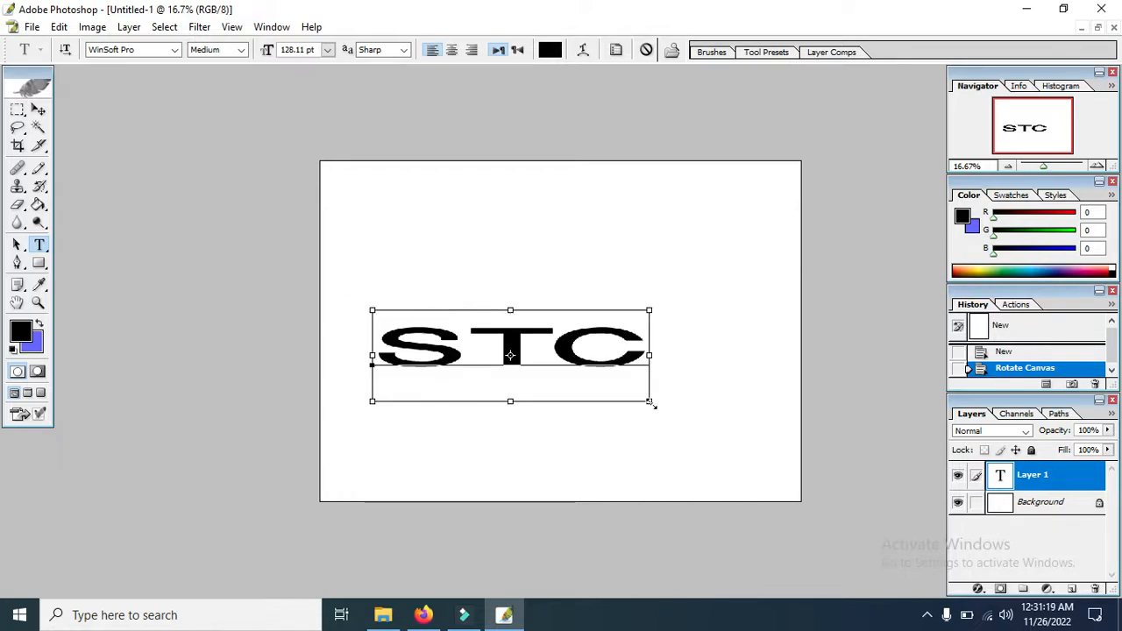
pyautogui.click(39, 108)
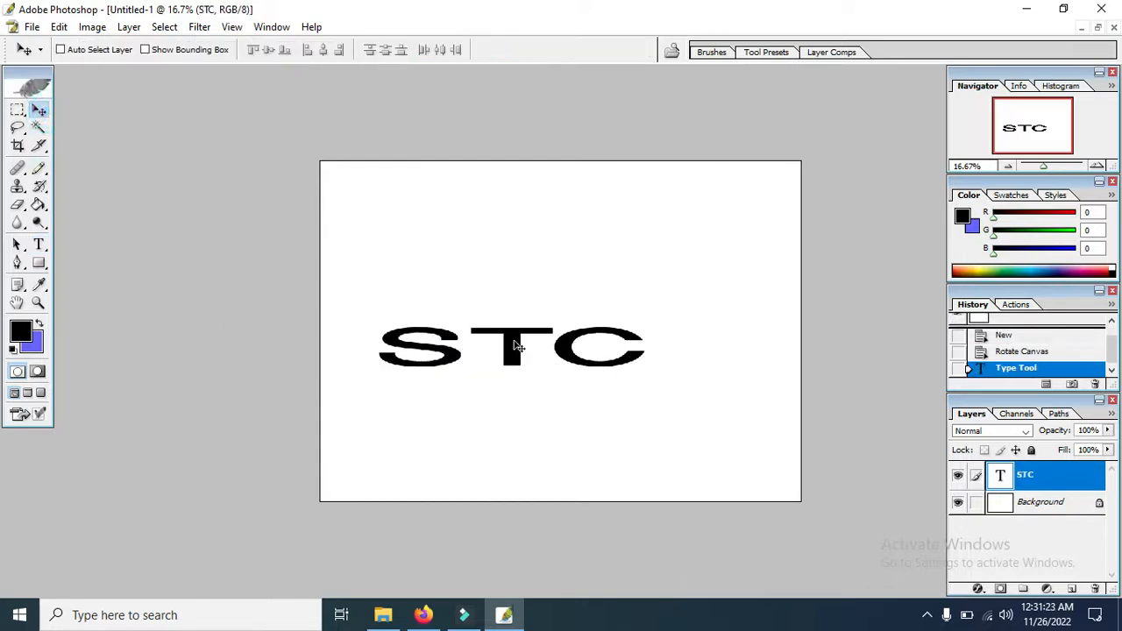
pyautogui.moveTo(524, 350); pyautogui.dragTo(526, 322)
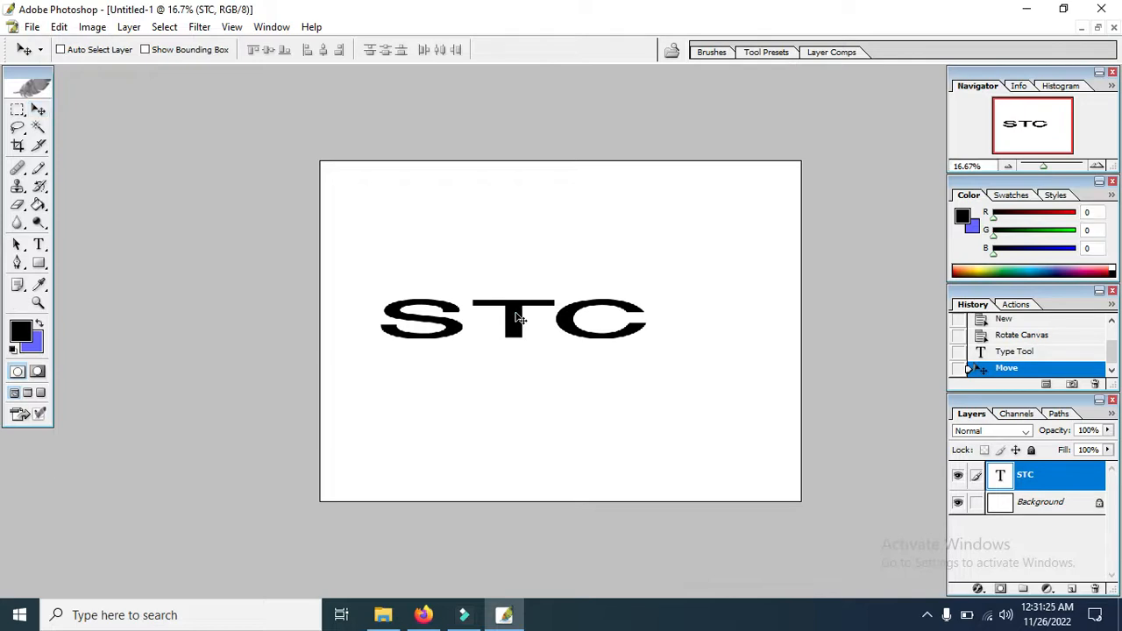
pyautogui.hotkey('ctrl', 't')
pyautogui.click(644, 49)
pyautogui.click(182, 51)
pyautogui.click(182, 51)
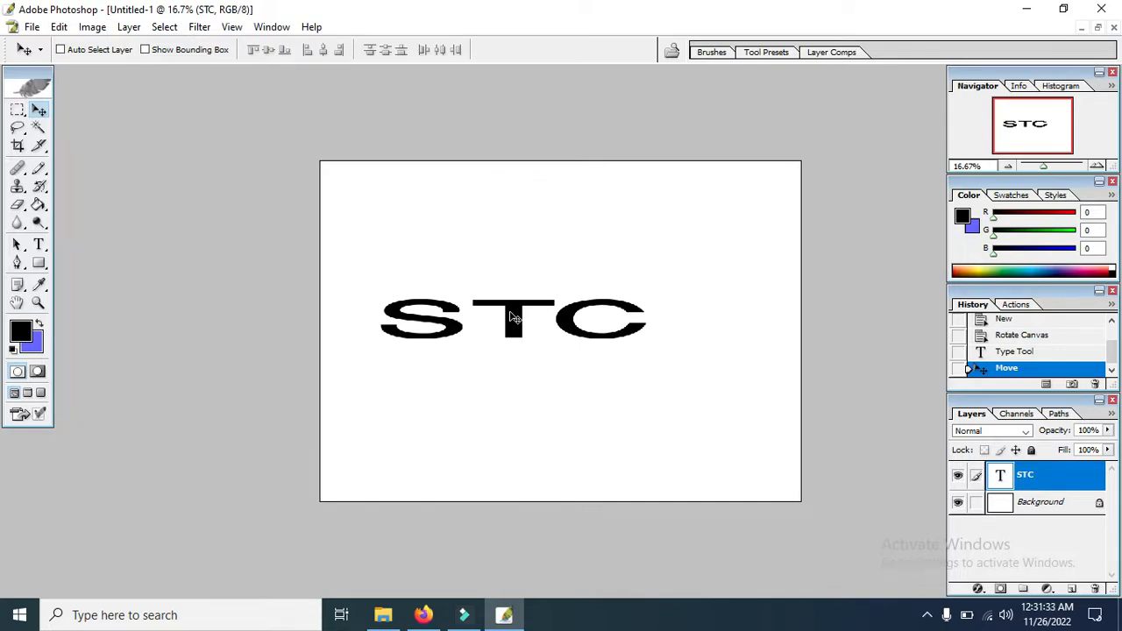
# - Free Transform the STC text to about 170% width and 323% height, so it spans nearly the full canvas width
pyautogui.hotkey('ctrl', 't')
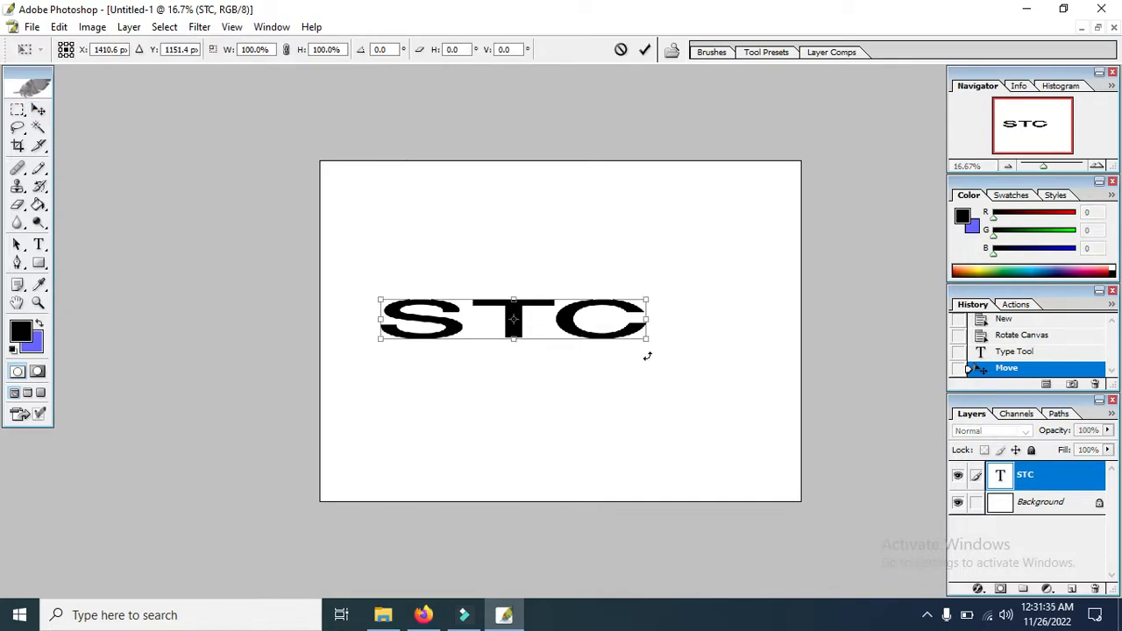
pyautogui.moveTo(573, 321); pyautogui.dragTo(607, 318)
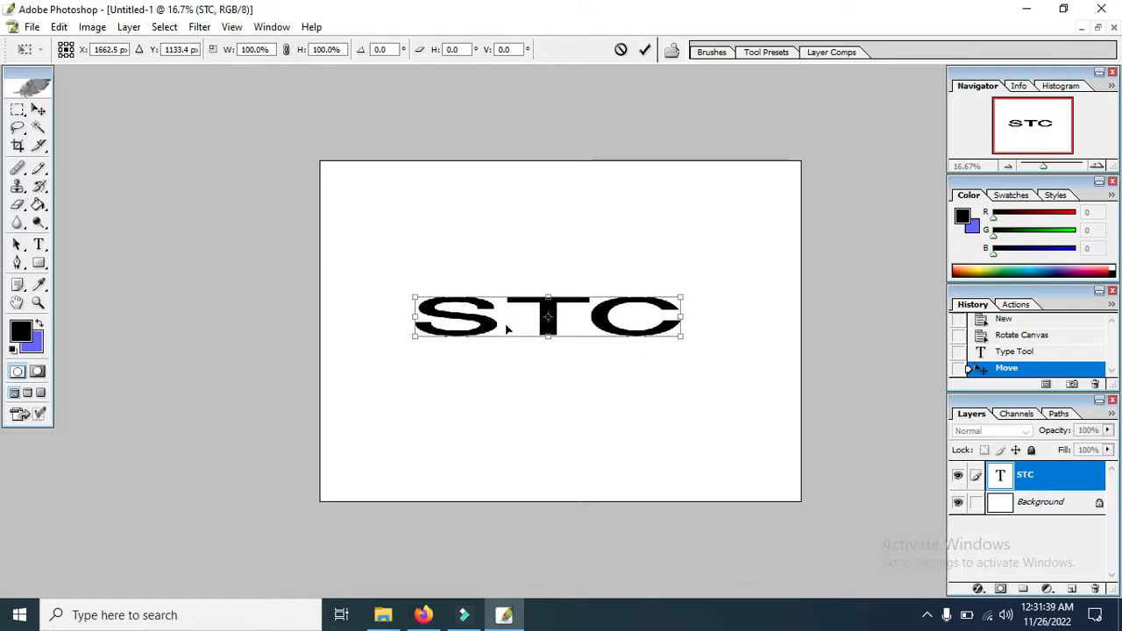
pyautogui.moveTo(680, 338)
pyautogui.mouseDown()
pyautogui.moveTo(581, 332)
pyautogui.moveTo(681, 338)
pyautogui.moveTo(665, 329)
pyautogui.moveTo(662, 348)
pyautogui.mouseUp()
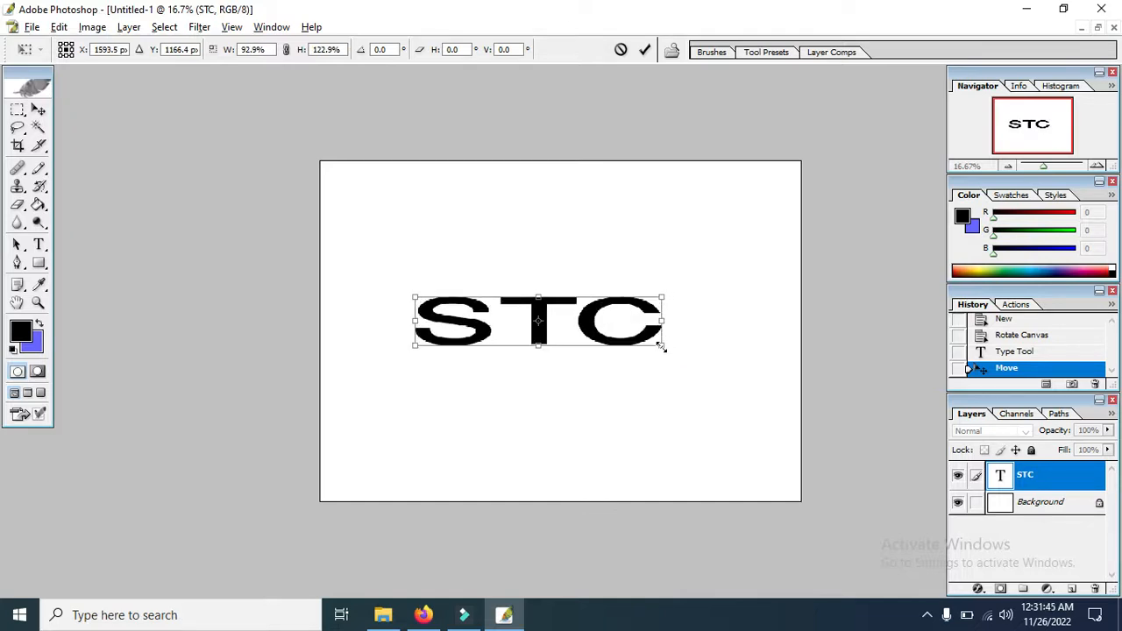
pyautogui.moveTo(661, 348); pyautogui.dragTo(737, 404)
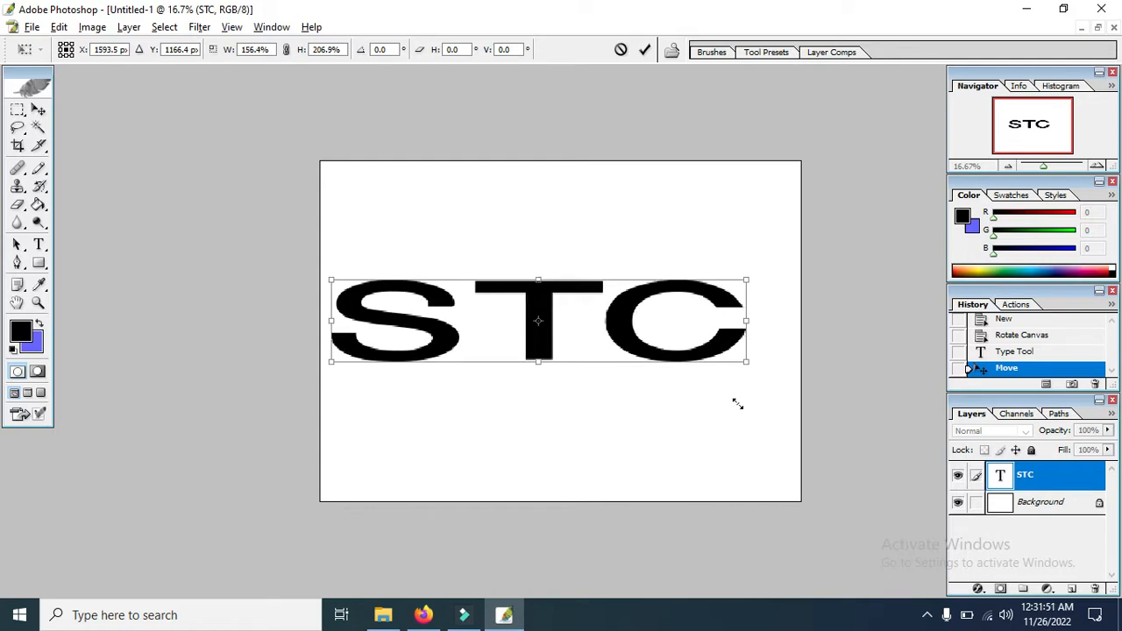
pyautogui.moveTo(746, 363); pyautogui.dragTo(782, 413)
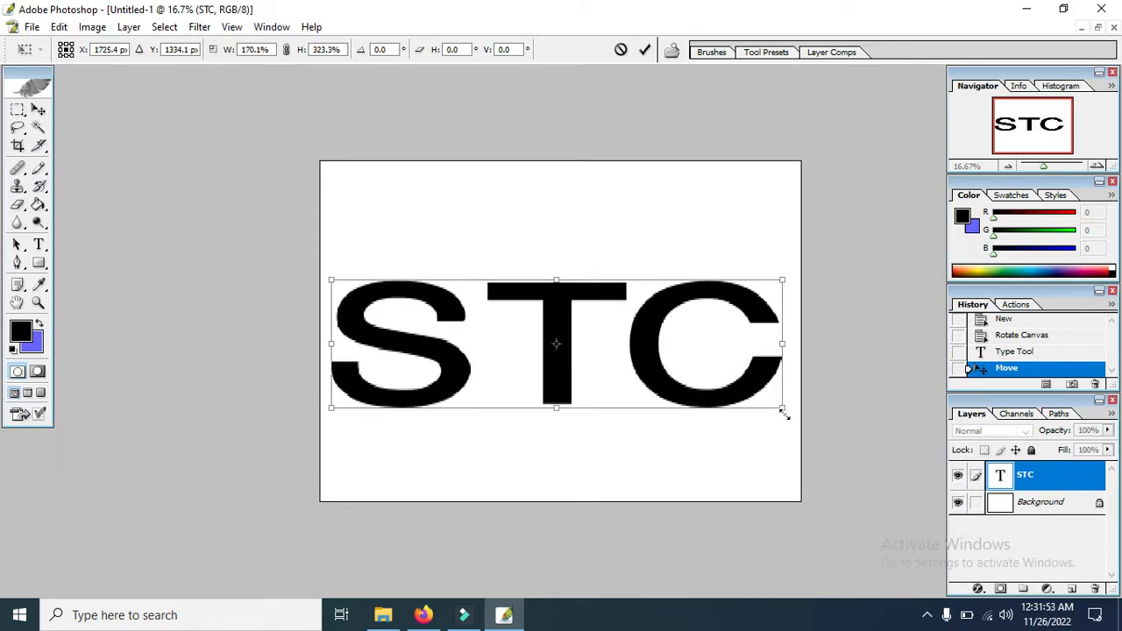
pyautogui.click(645, 52)
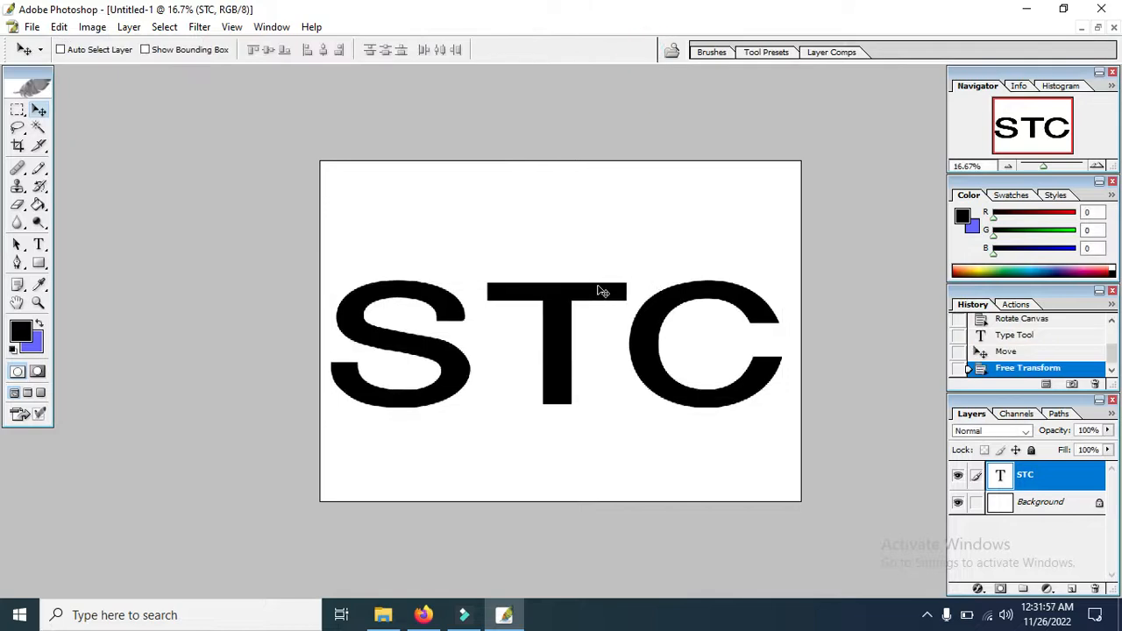
# - Nudge the STC text slightly and duplicate it, offsetting the copy a little down and to the right
pyautogui.moveTo(580, 307); pyautogui.dragTo(585, 309)
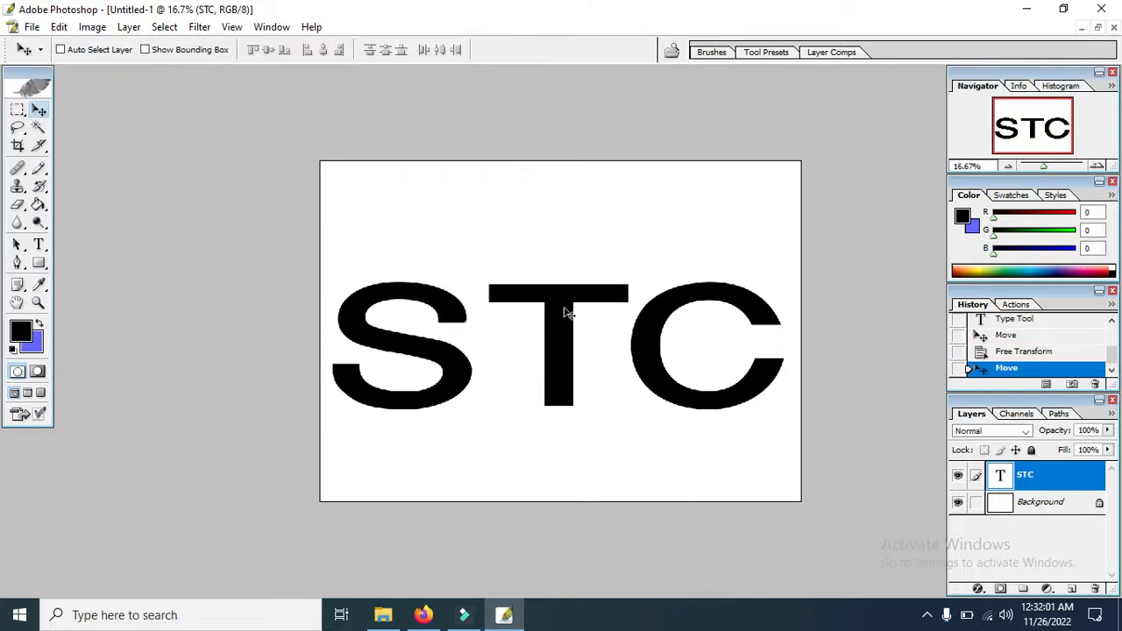
pyautogui.click(571, 362)
pyautogui.moveTo(556, 342)
pyautogui.mouseDown()
pyautogui.moveTo(564, 251)
pyautogui.moveTo(566, 420)
pyautogui.moveTo(569, 350)
pyautogui.mouseUp()
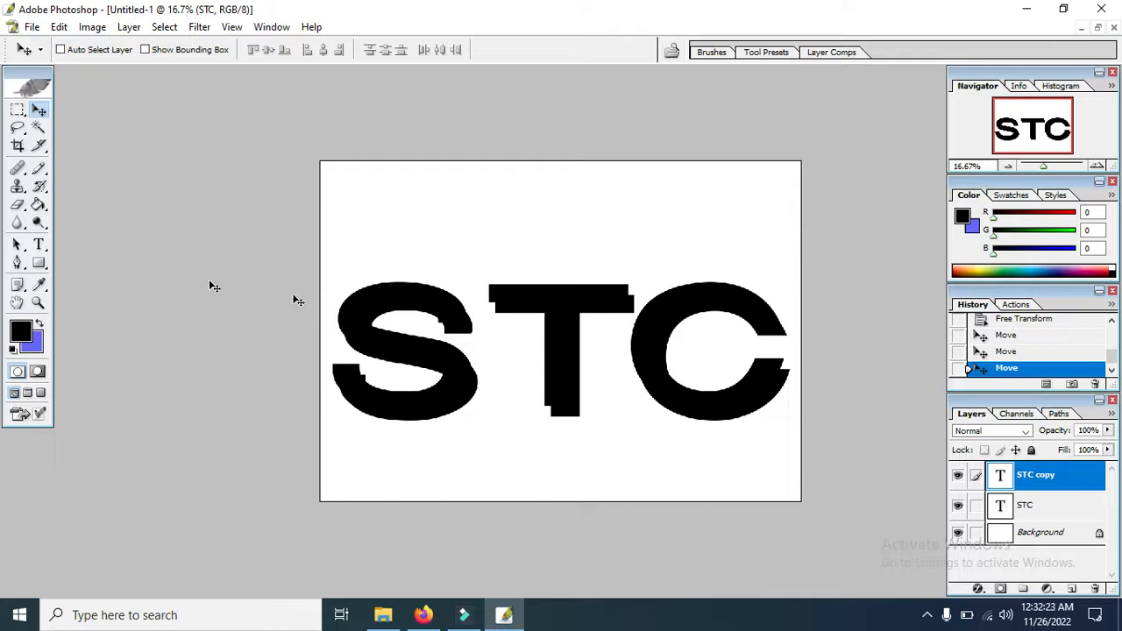
# - Set the foreground colour to dark red 990000
pyautogui.press('i')
pyautogui.click(21, 329)
pyautogui.click(611, 231)
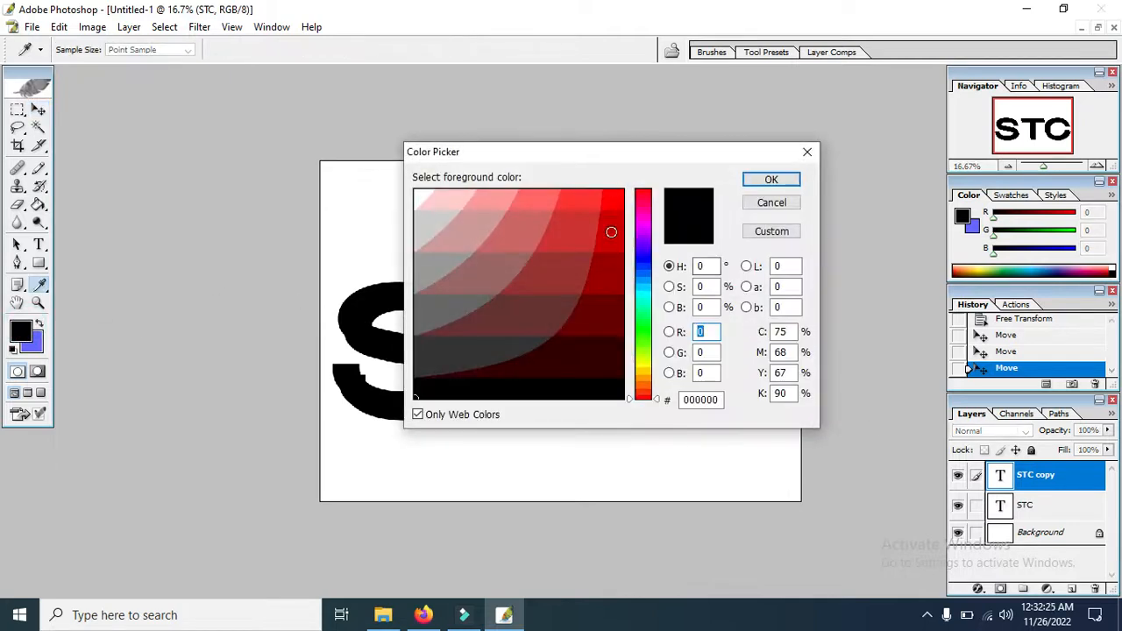
pyautogui.click(646, 194)
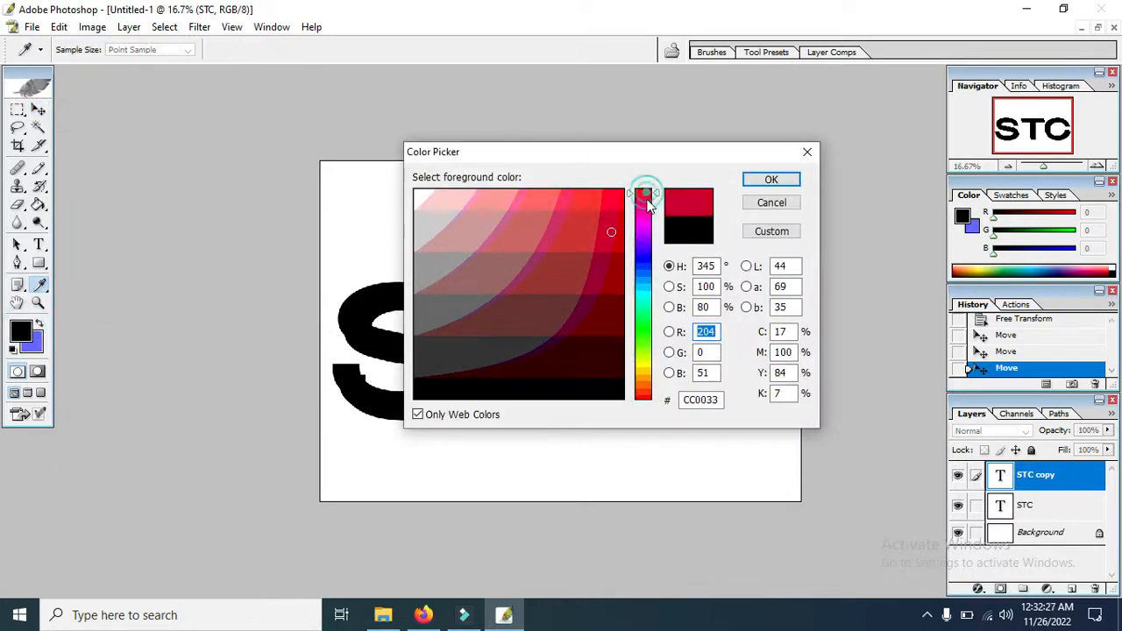
pyautogui.moveTo(644, 205)
pyautogui.mouseDown()
pyautogui.moveTo(640, 225)
pyautogui.moveTo(643, 195)
pyautogui.mouseUp()
pyautogui.click(603, 262)
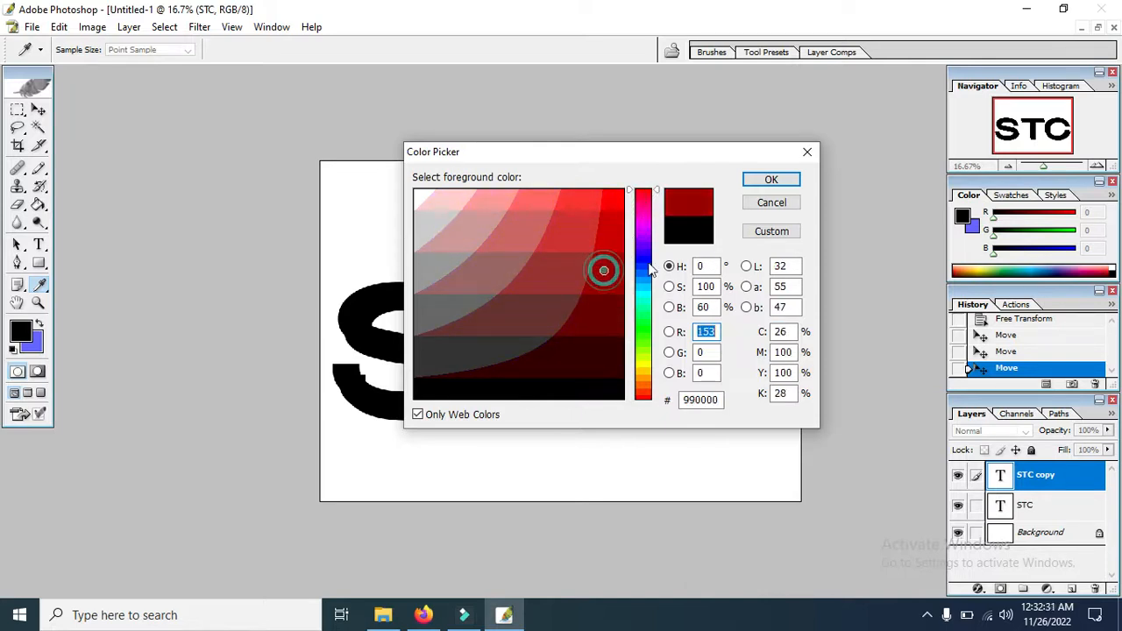
pyautogui.click(789, 179)
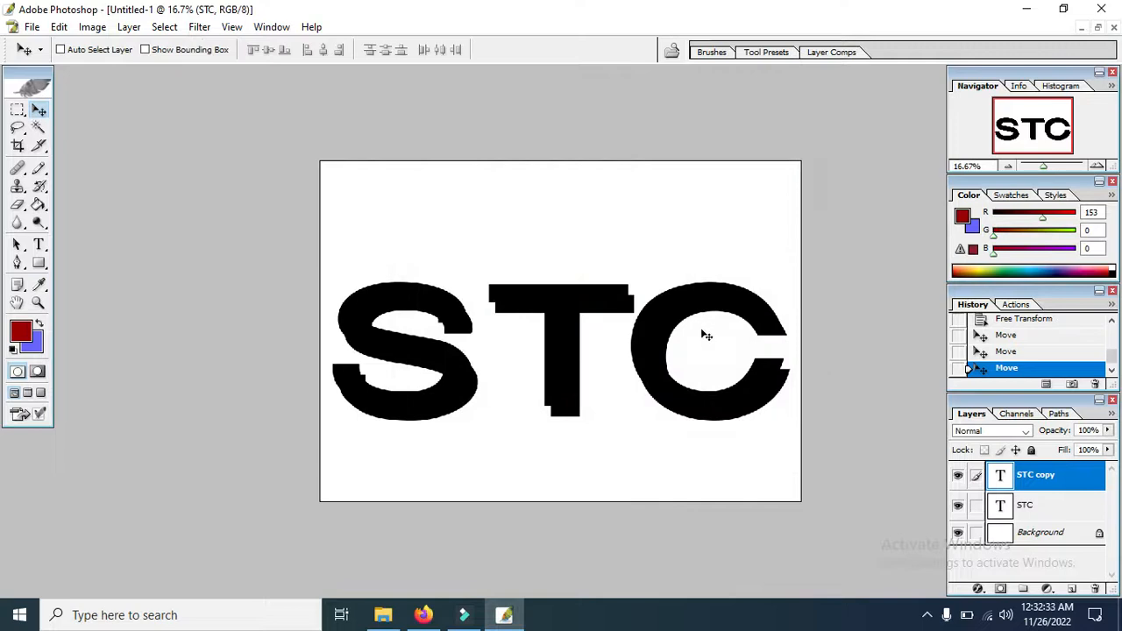
pyautogui.keyDown('ctrl'); pyautogui.click(1023, 477); pyautogui.keyUp('ctrl')
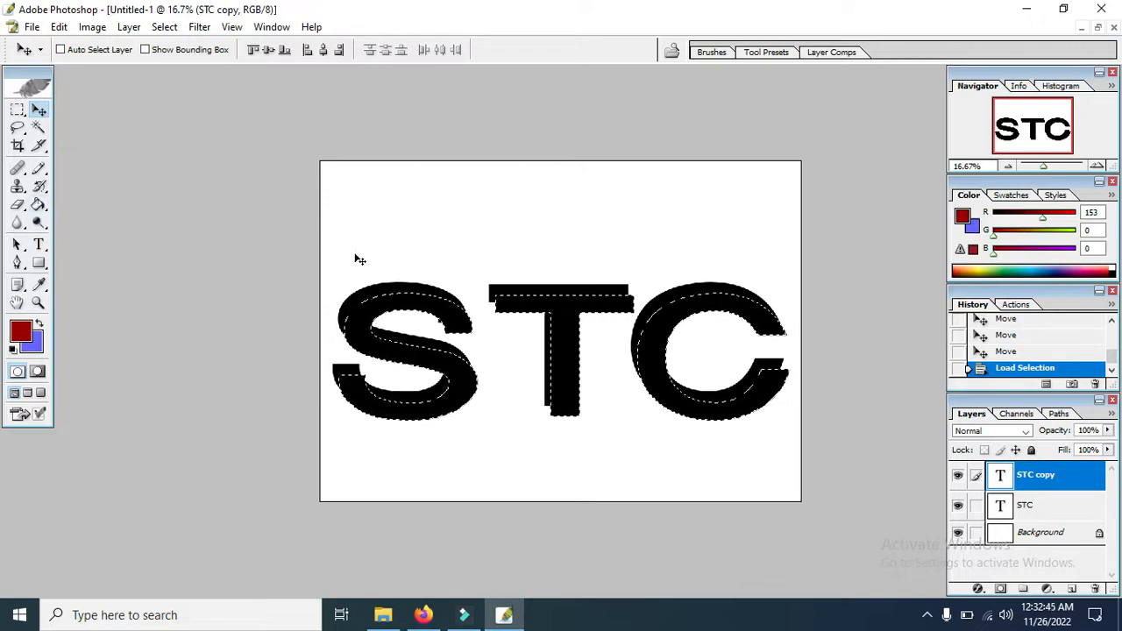
pyautogui.click(39, 127)
pyautogui.hotkey('ctrl', 'd')
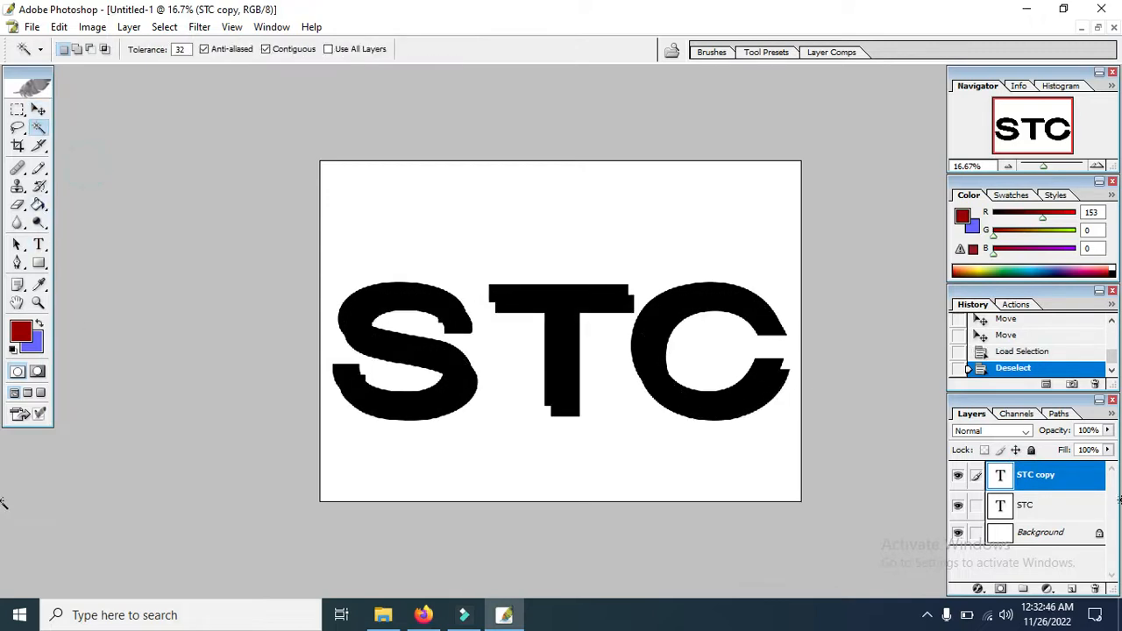
# - Load the STC copy layer's outline as a selection, rasterize the layer and fill all three letters with the dark red foreground colour
pyautogui.keyDown('ctrl'); pyautogui.click(1048, 478); pyautogui.keyUp('ctrl')
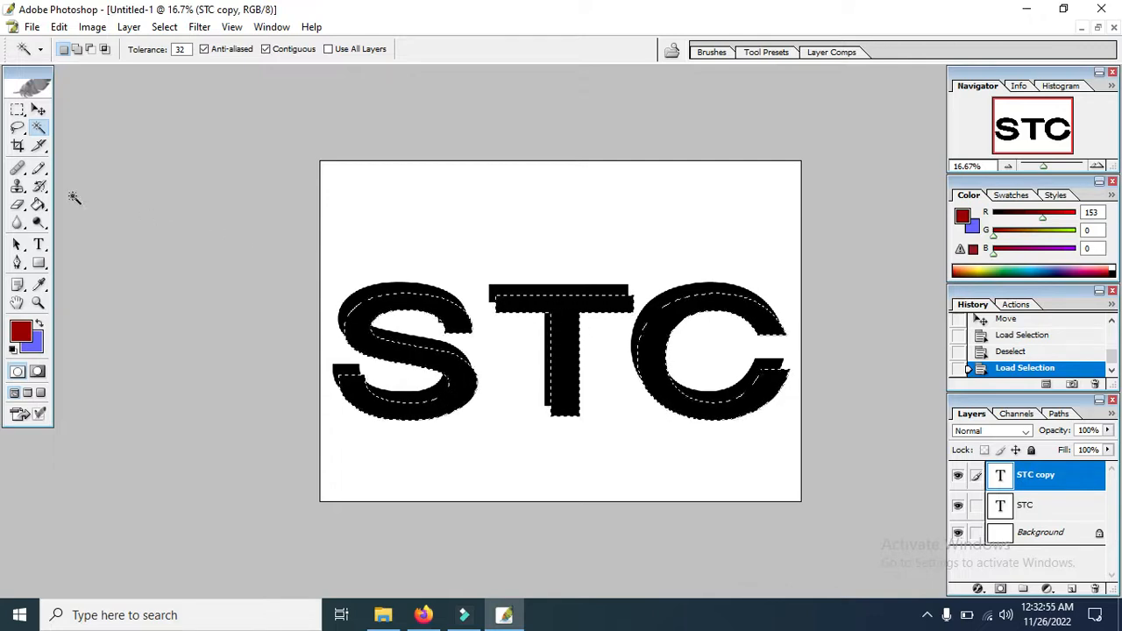
pyautogui.click(38, 205)
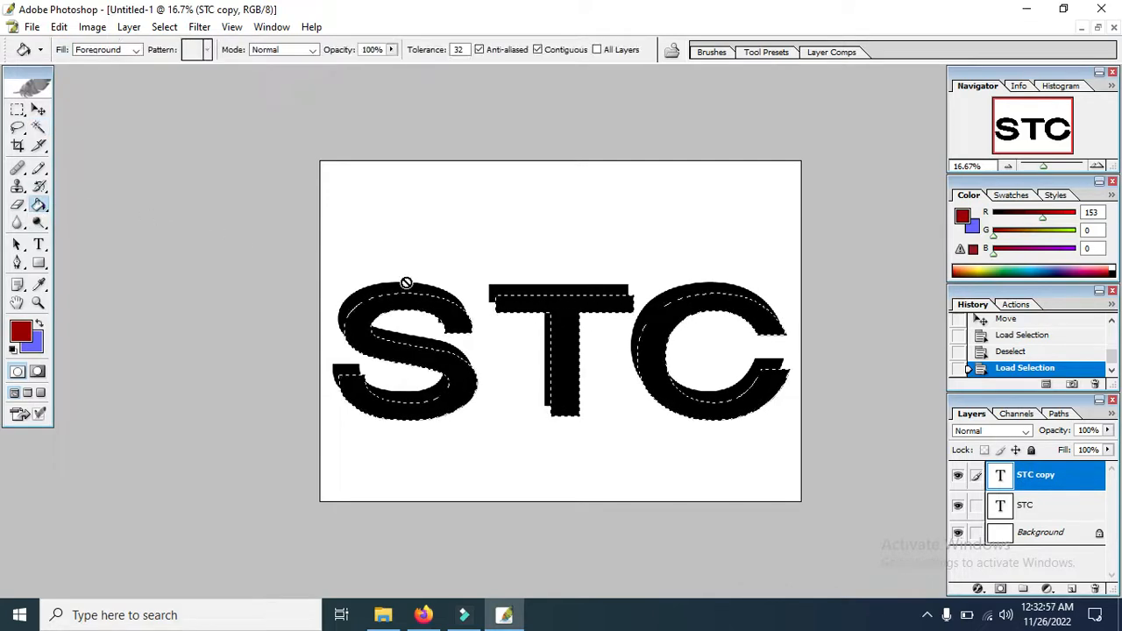
pyautogui.click(398, 299)
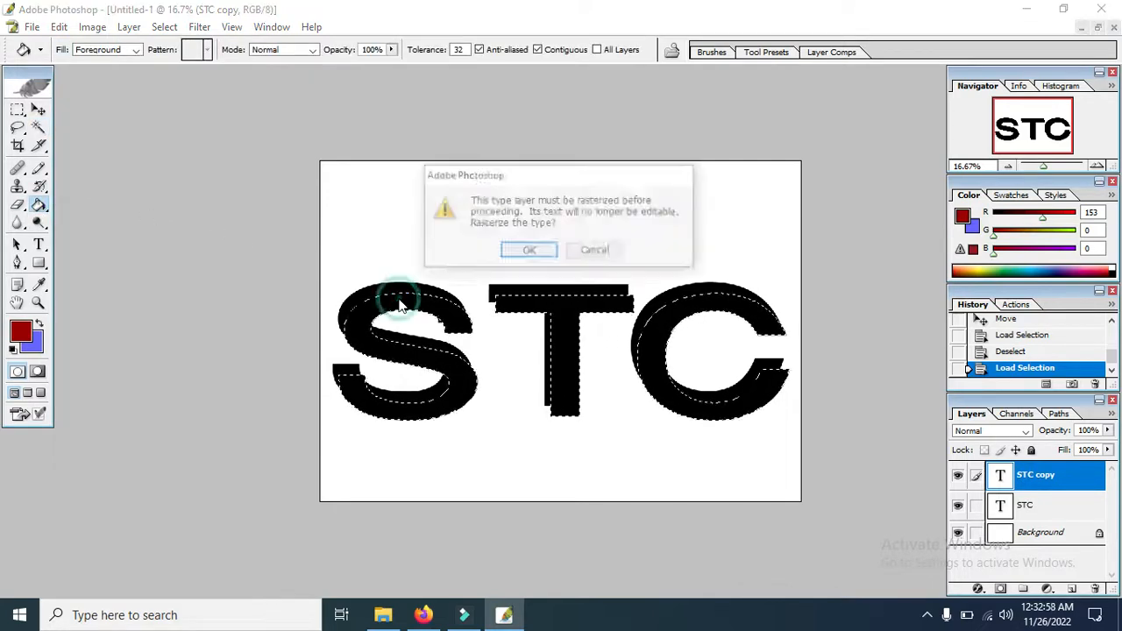
pyautogui.click(520, 250)
pyautogui.click(414, 304)
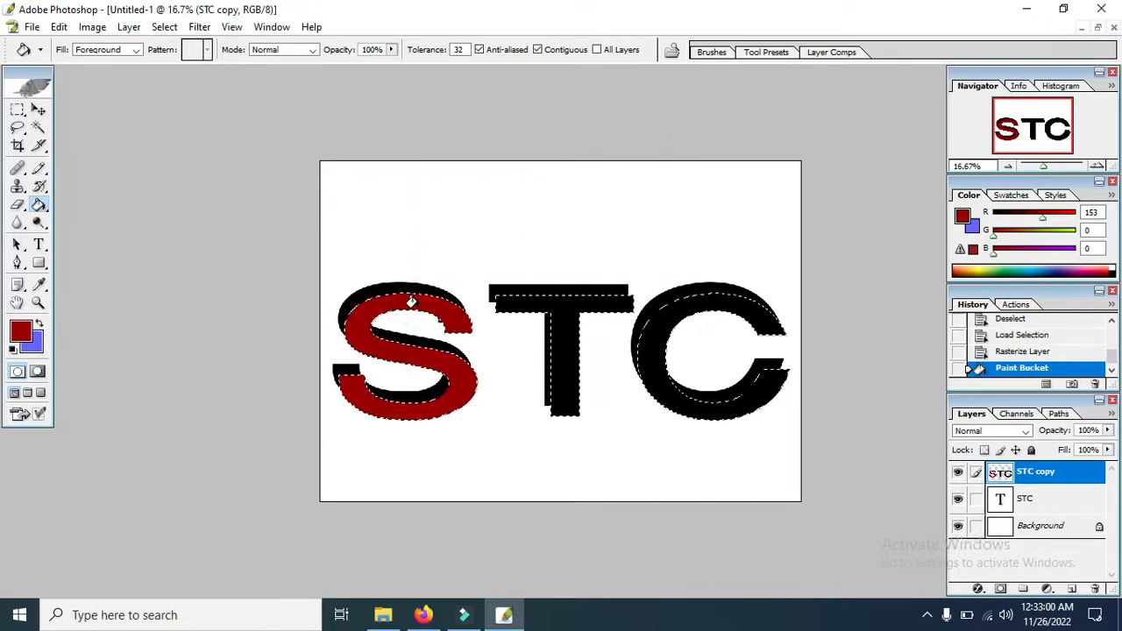
pyautogui.click(554, 308)
pyautogui.click(689, 308)
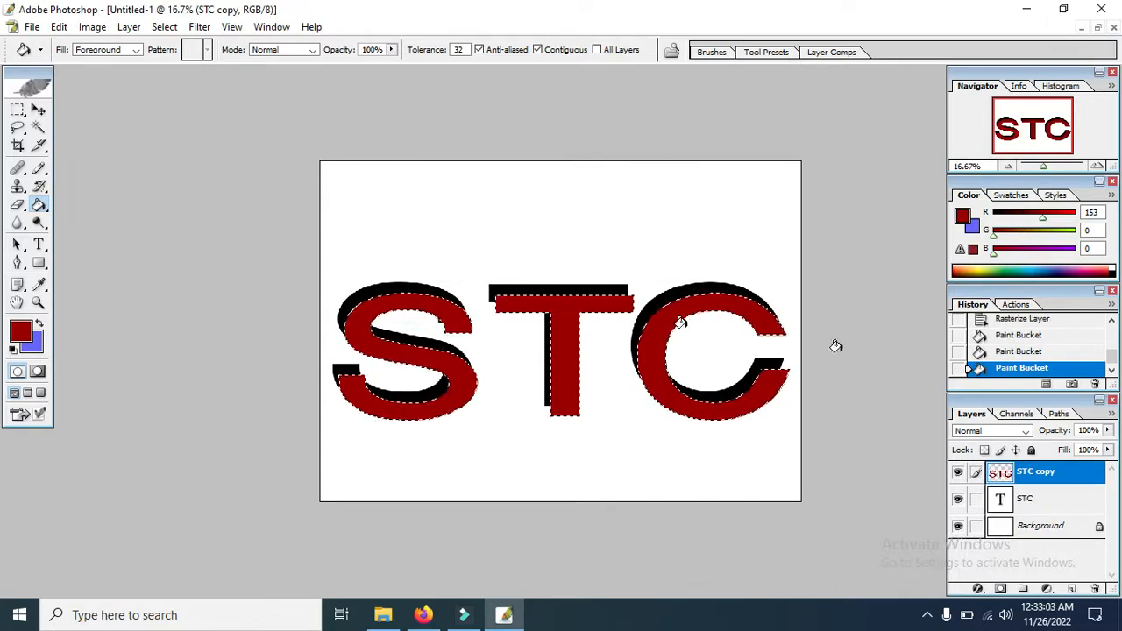
# - Deselect the letters and move the dark red STC copy up level with the black text, offset slightly to the right
pyautogui.click(39, 128)
pyautogui.hotkey('ctrl', 'd')
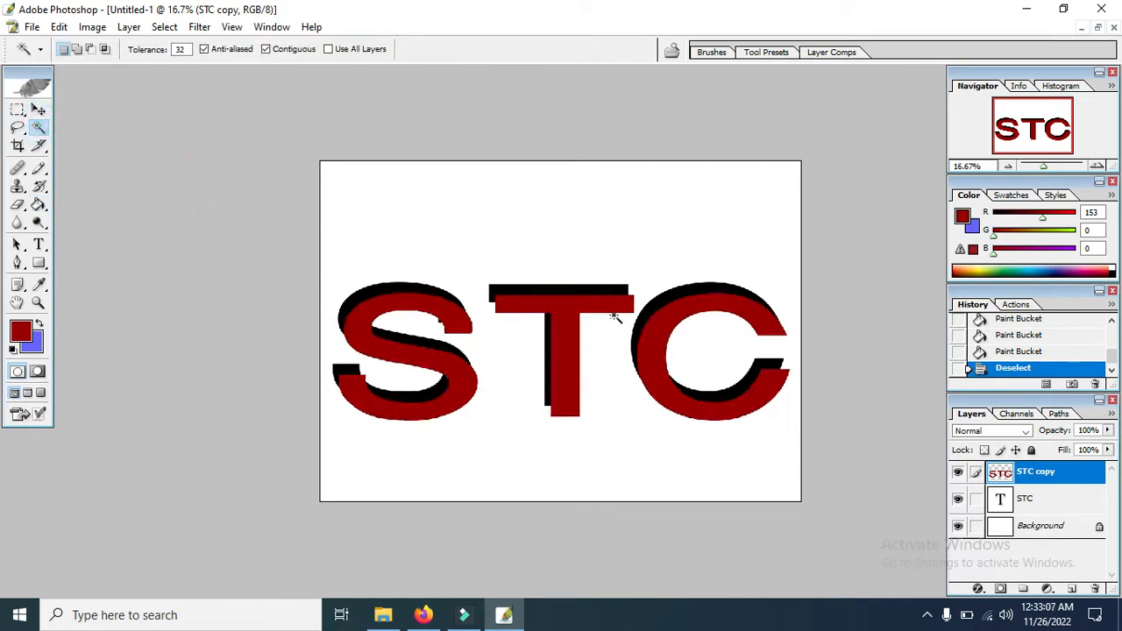
pyautogui.click(39, 110)
pyautogui.moveTo(406, 304); pyautogui.dragTo(408, 296)
pyautogui.hotkey('shift', 'Right')
pyautogui.hotkey('shift', 'Right')
pyautogui.hotkey('shift', 'Right')
pyautogui.hotkey('shift', 'Right')
pyautogui.hotkey('shift', 'Right')
pyautogui.hotkey('shift', 'Right')
pyautogui.hotkey('shift', 'Right')
pyautogui.hotkey('shift', 'Right')
pyautogui.hotkey('shift', 'Right')
pyautogui.hotkey('shift', 'Right')
pyautogui.hotkey('shift', 'Right')
pyautogui.hotkey('shift', 'Right')
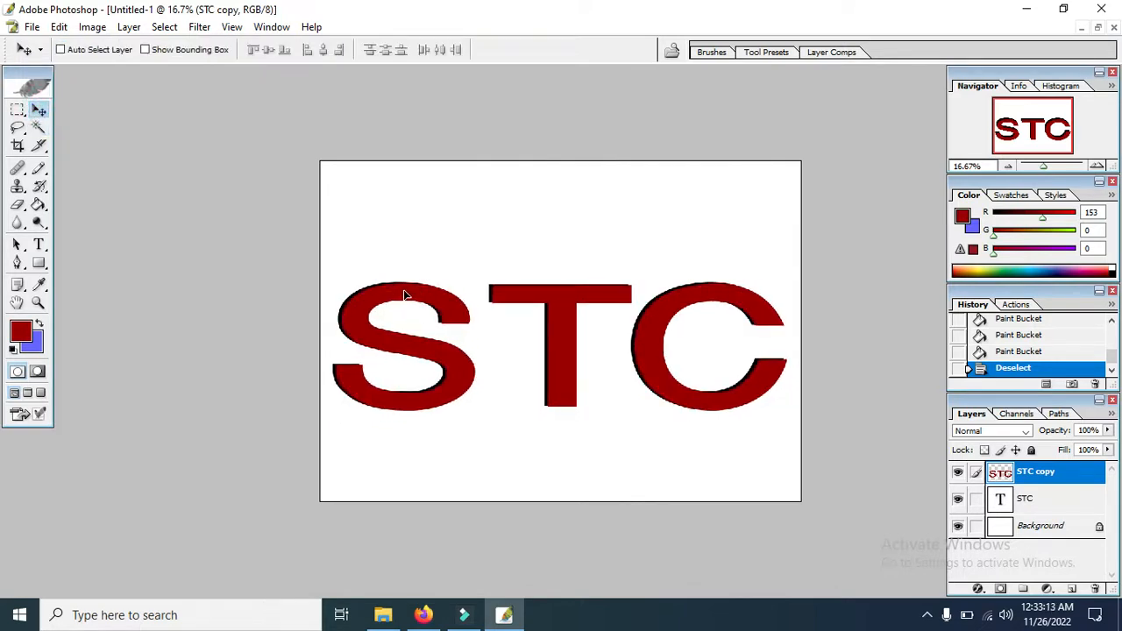
pyautogui.hotkey('shift', 'Left')
pyautogui.hotkey('shift', 'Left')
pyautogui.hotkey('shift', 'Left')
pyautogui.hotkey('shift', 'Left')
pyautogui.hotkey('shift', 'Left')
pyautogui.hotkey('shift', 'Left')
pyautogui.hotkey('shift', 'Left')
pyautogui.hotkey('shift', 'Left')
pyautogui.hotkey('shift', 'Left')
pyautogui.hotkey('shift', 'Left')
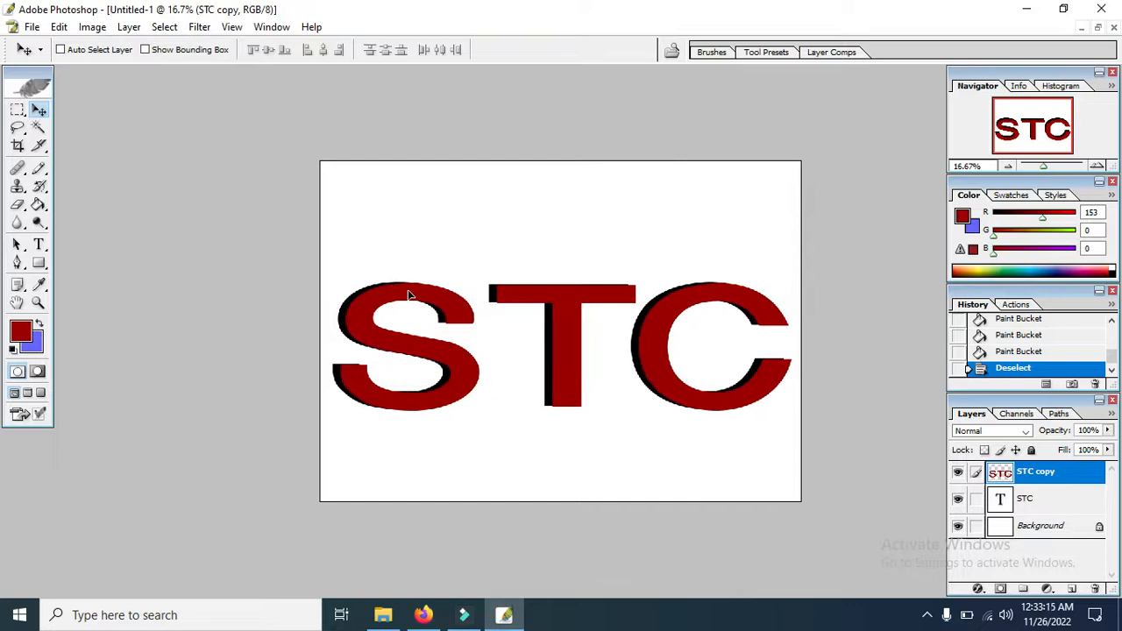
# - Fine-tune the dark red copy's position in small nudges so only a thin black edge remains along the letters
pyautogui.hotkey('ctrl', '+')
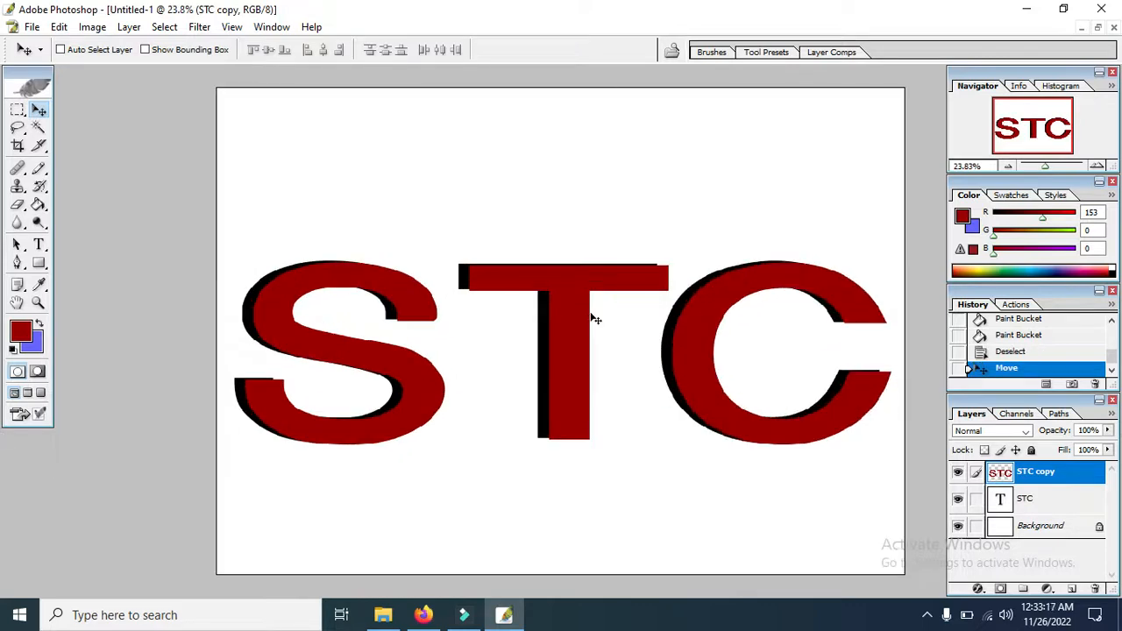
pyautogui.hotkey('ctrl', '0')
pyautogui.hotkey('ctrl', '-')
pyautogui.hotkey('shift', 'Down')
pyautogui.hotkey('shift', 'Down')
pyautogui.hotkey('shift', 'Up')
pyautogui.hotkey('shift', 'Up')
pyautogui.hotkey('shift', 'Left')
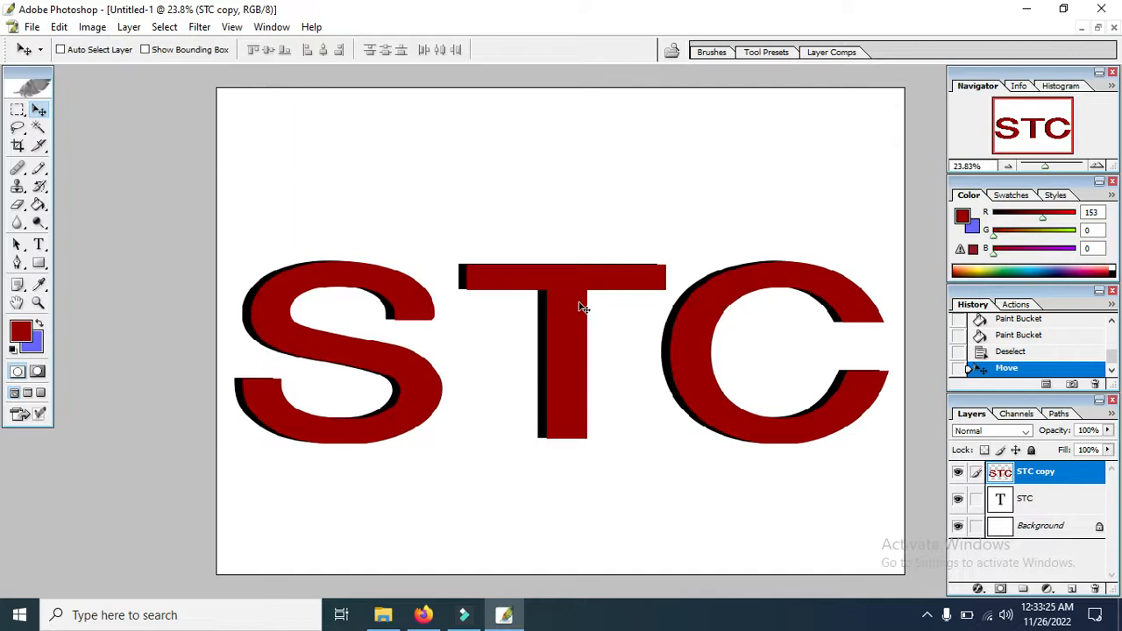
pyautogui.hotkey('shift', 'Left')
pyautogui.hotkey('shift', 'Right')
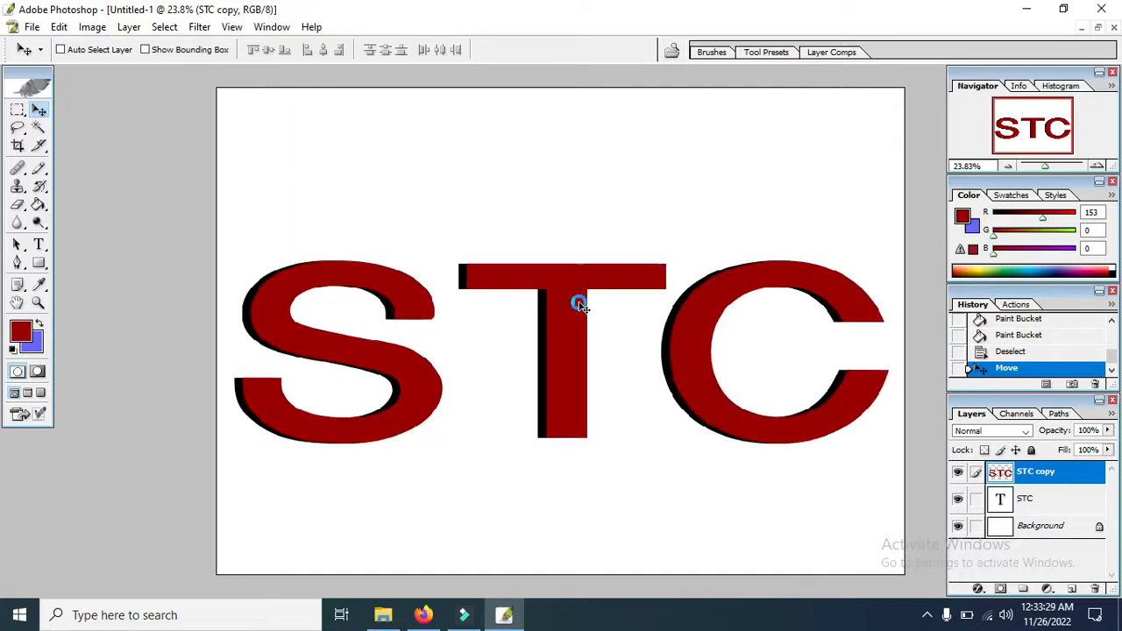
pyautogui.hotkey('ctrl', '-')
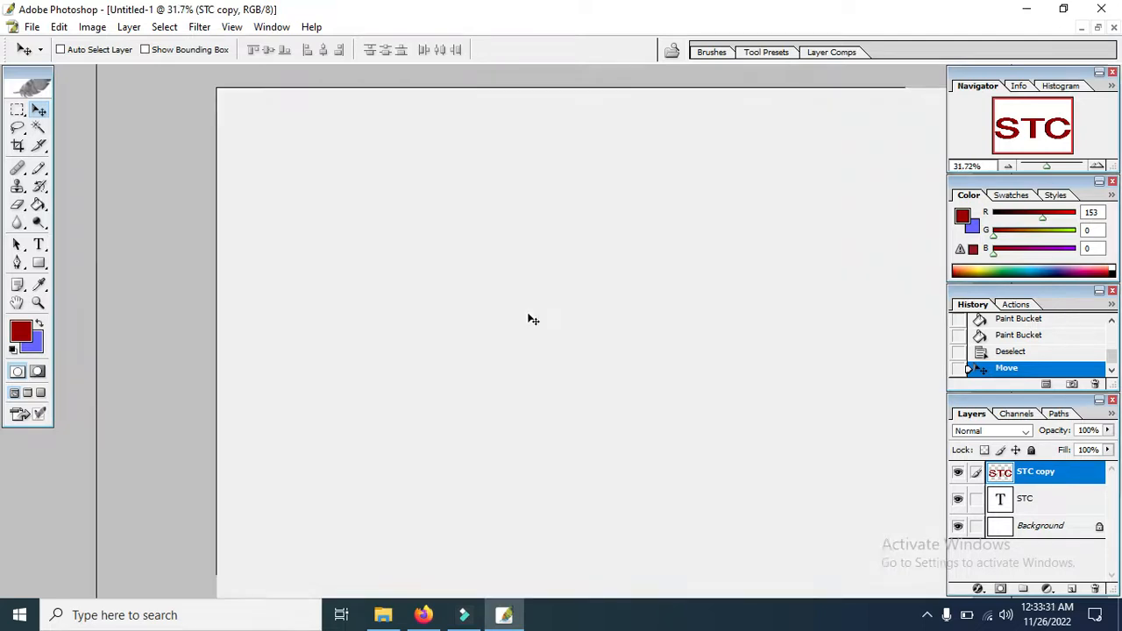
pyautogui.hotkey('ctrl', '0')
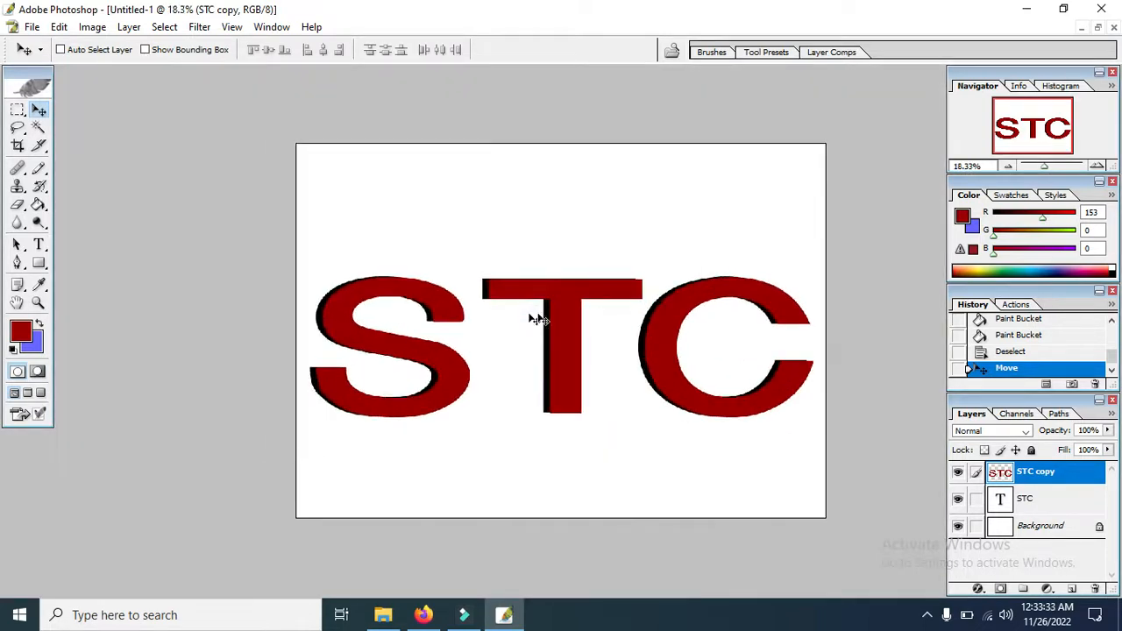
# - Delete the STC copy layer
pyautogui.click(1094, 588)
pyautogui.click(518, 244)
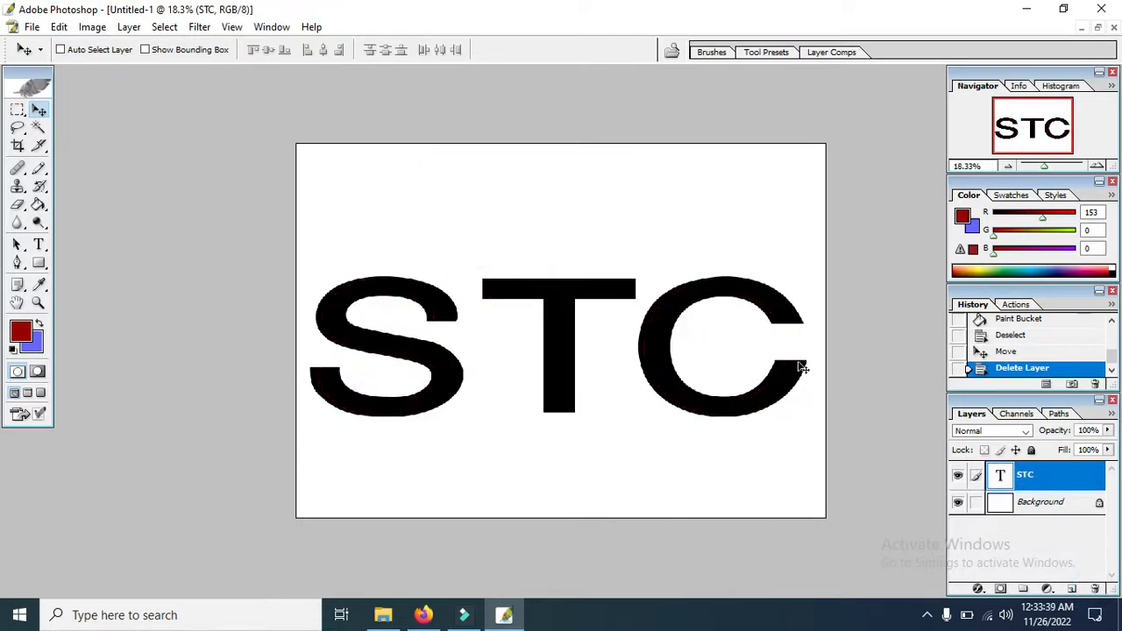
pyautogui.keyDown('ctrl'); pyautogui.click(1025, 480); pyautogui.keyUp('ctrl')
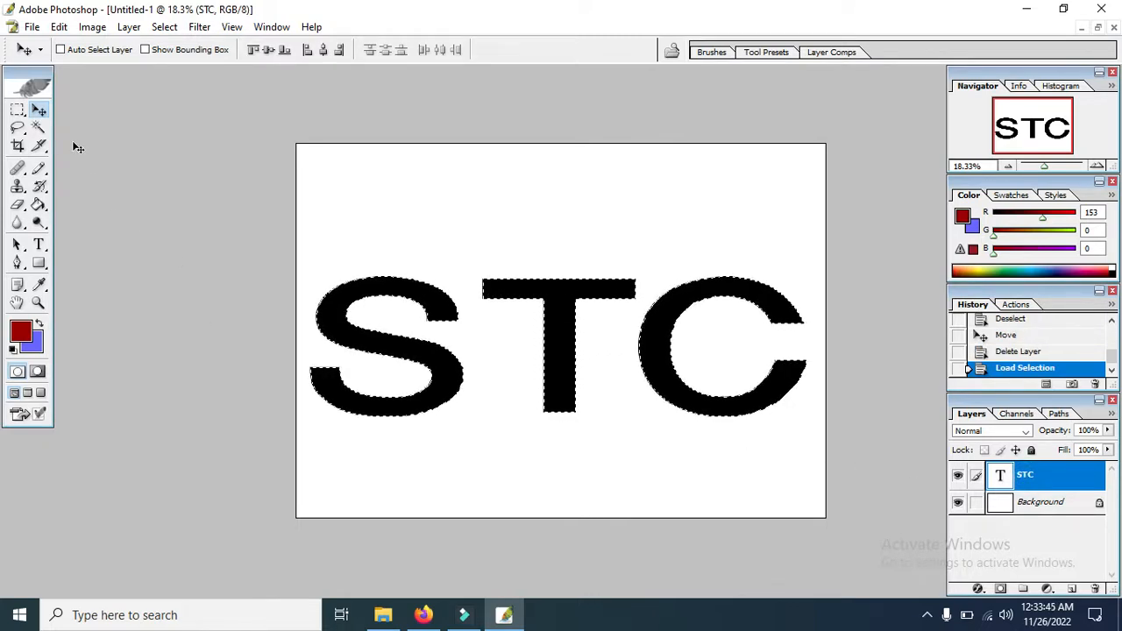
pyautogui.click(44, 143)
pyautogui.click(38, 127)
pyautogui.click(205, 175)
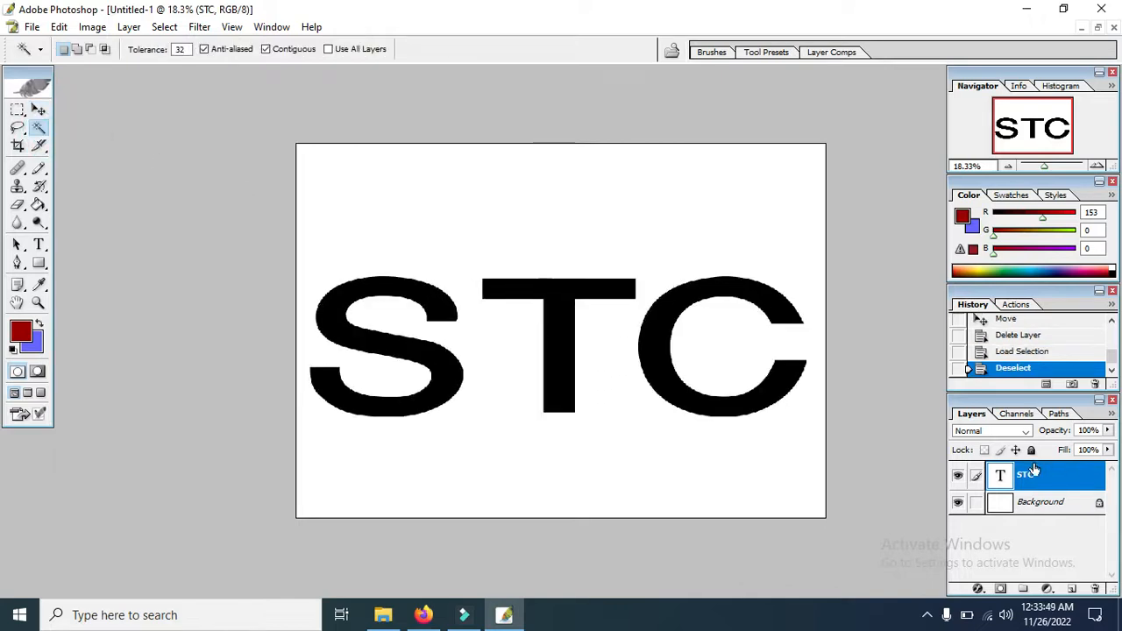
# - Load the STC text layer's outline as a selection and convert it to a 50-pixel border selection
pyautogui.keyDown('ctrl'); pyautogui.click(1032, 476); pyautogui.keyUp('ctrl')
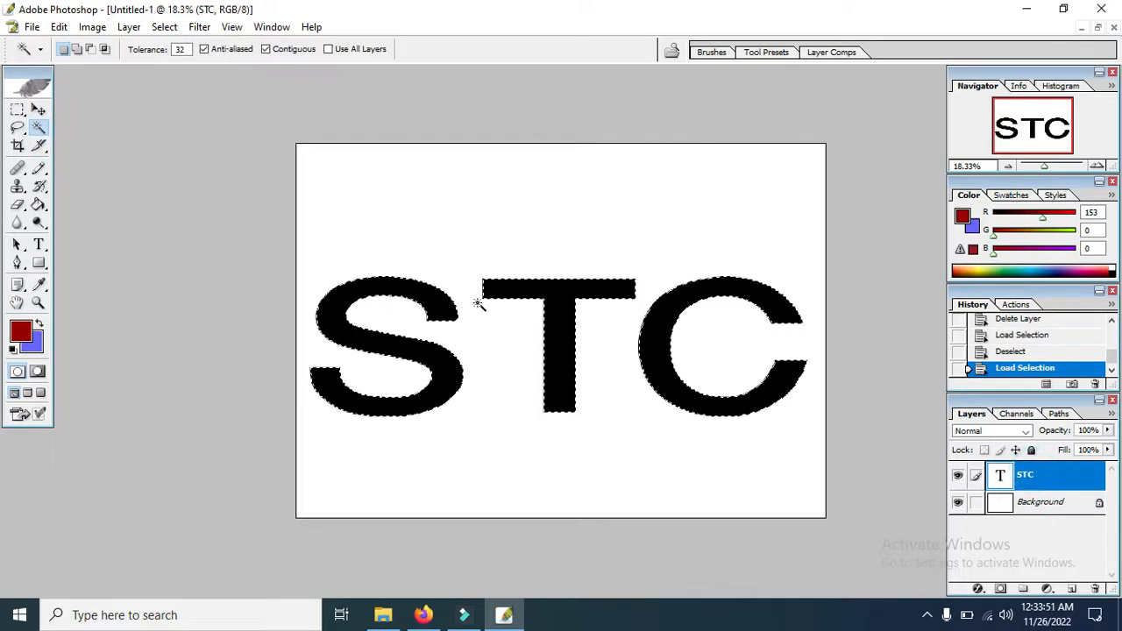
pyautogui.click(165, 27)
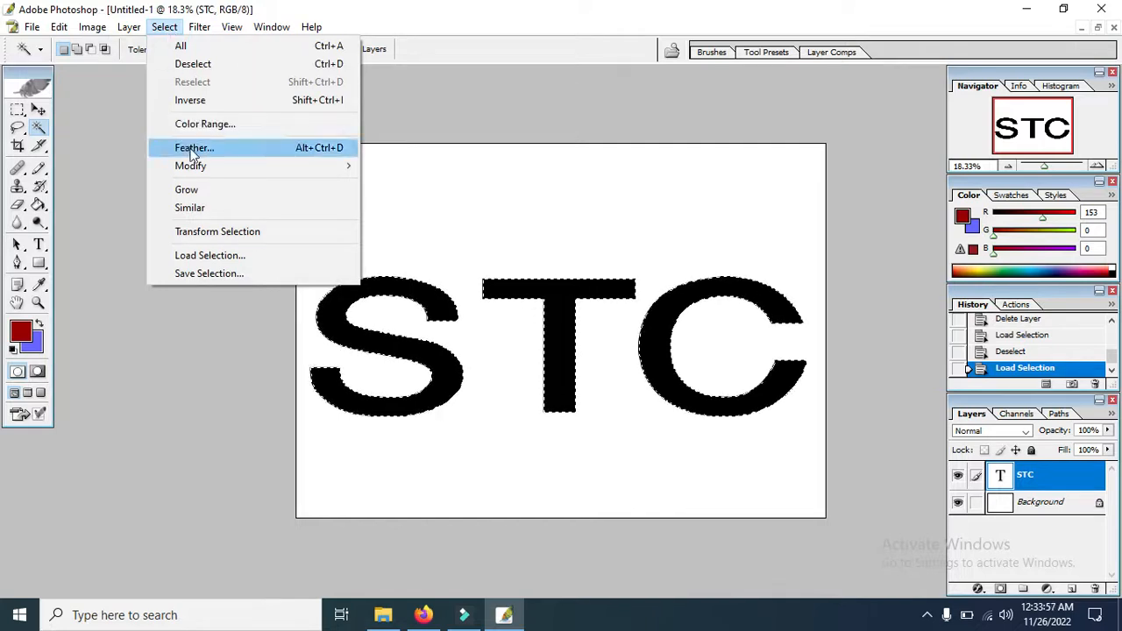
pyautogui.moveTo(196, 167)
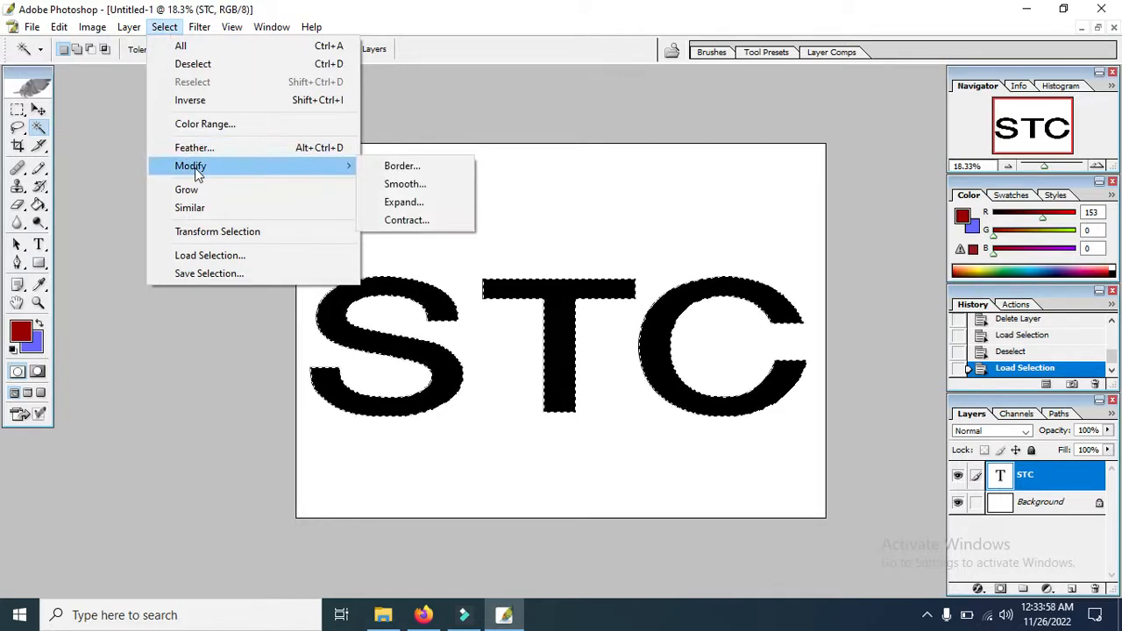
pyautogui.click(402, 167)
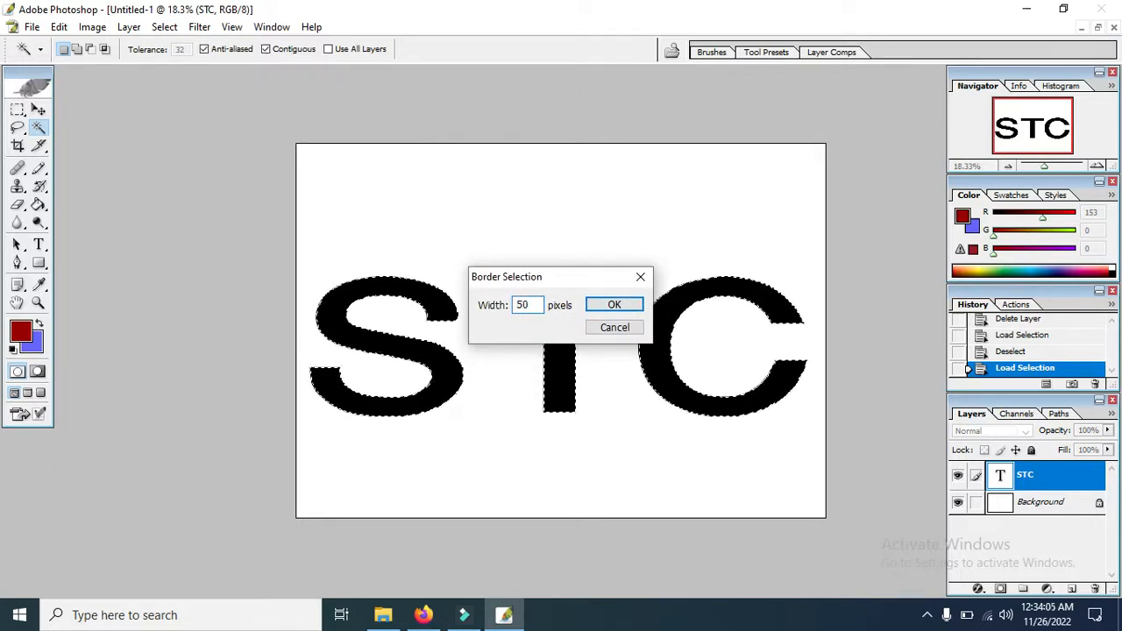
pyautogui.click(614, 305)
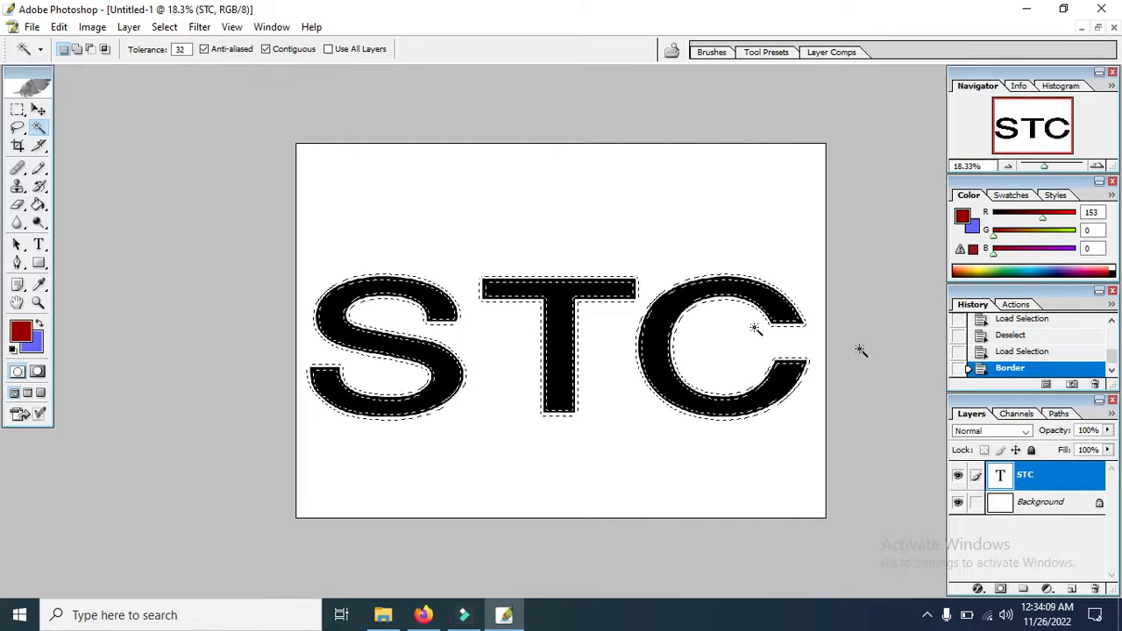
# - Create a new layer, fill the border selection with the dark red foreground colour and deselect
pyautogui.click(1070, 588)
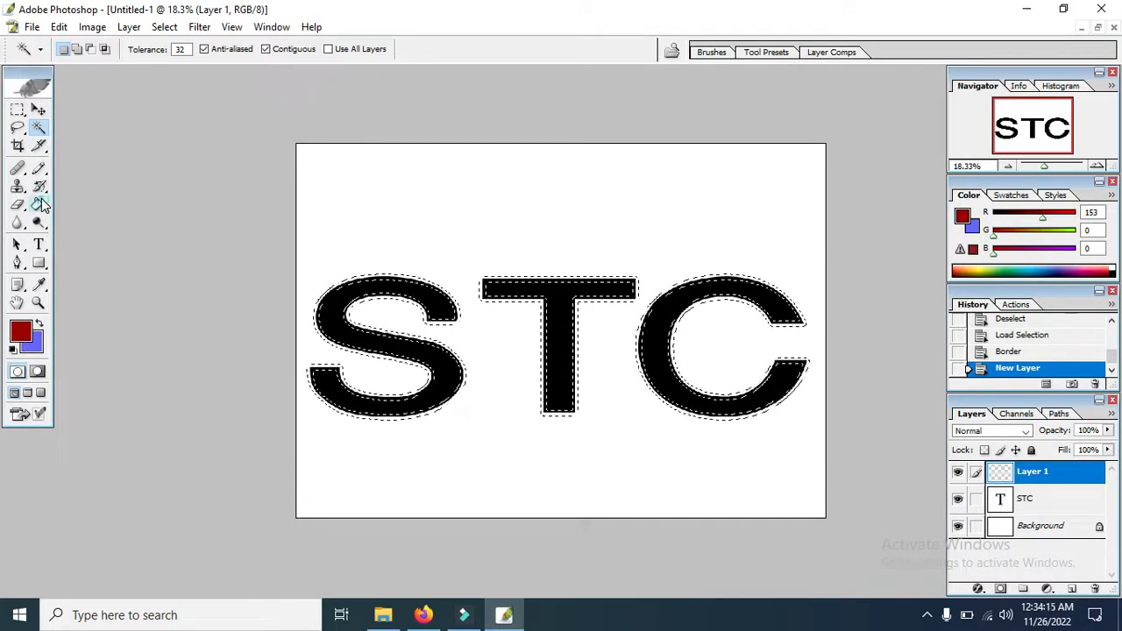
pyautogui.click(38, 204)
pyautogui.click(413, 293)
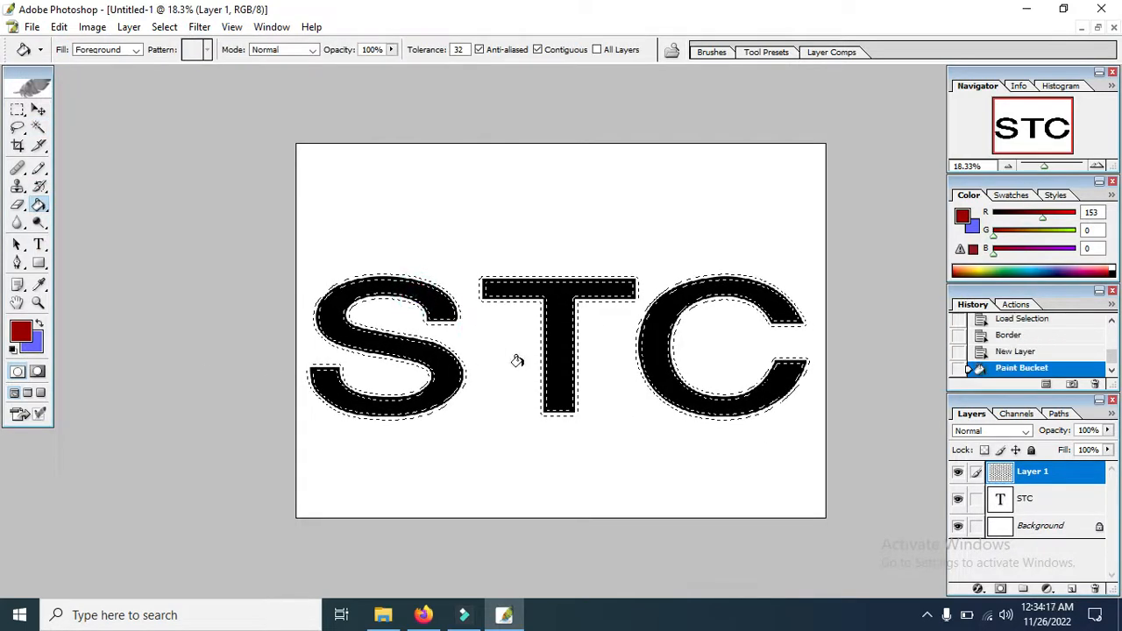
pyautogui.click(39, 127)
pyautogui.click(166, 192)
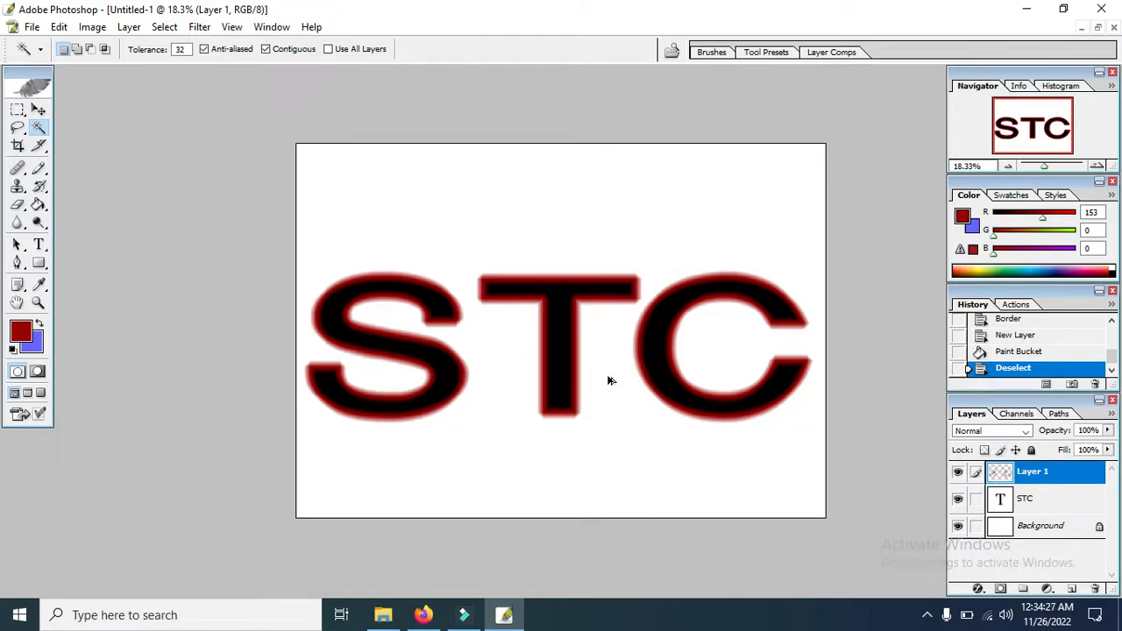
# - Undo the red border fill, the new layer and the border selection, leaving nothing selected
pyautogui.hotkey('ctrl', 'alt', 'z')
pyautogui.hotkey('ctrl', 'alt', 'z')
pyautogui.hotkey('ctrl', 'alt', 'z')
pyautogui.hotkey('ctrl', 'alt', 'z')
pyautogui.hotkey('ctrl', 'd')
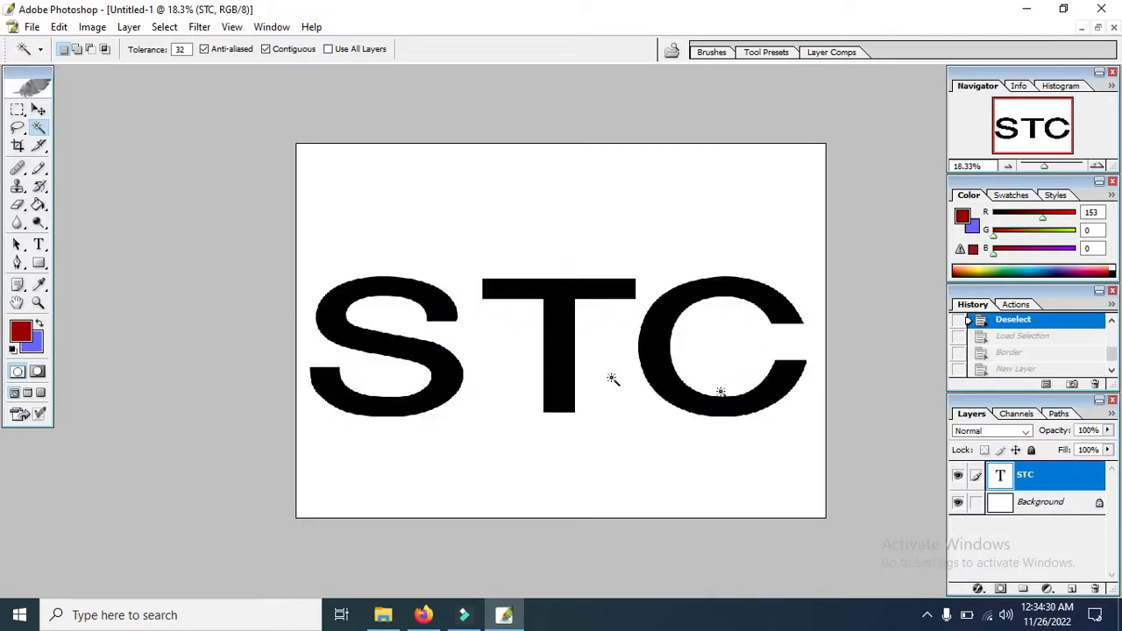
# - Load the STC text layer's outline as a selection and smooth it with a 60-pixel sample radius
pyautogui.keyDown('ctrl'); pyautogui.click(1031, 481); pyautogui.keyUp('ctrl')
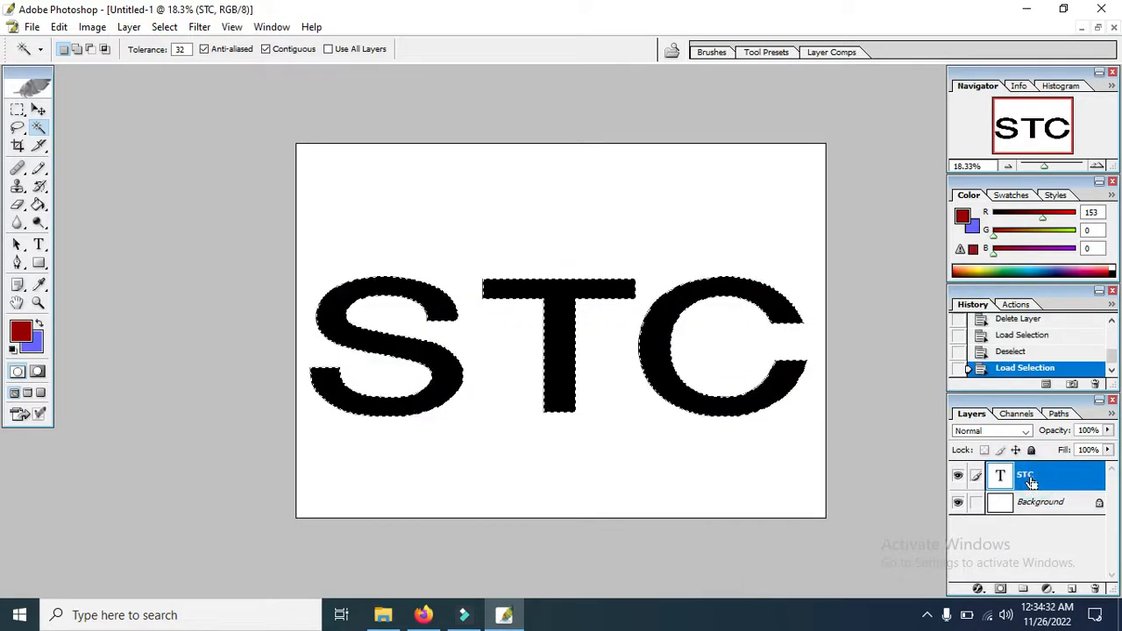
pyautogui.click(164, 27)
pyautogui.moveTo(214, 166)
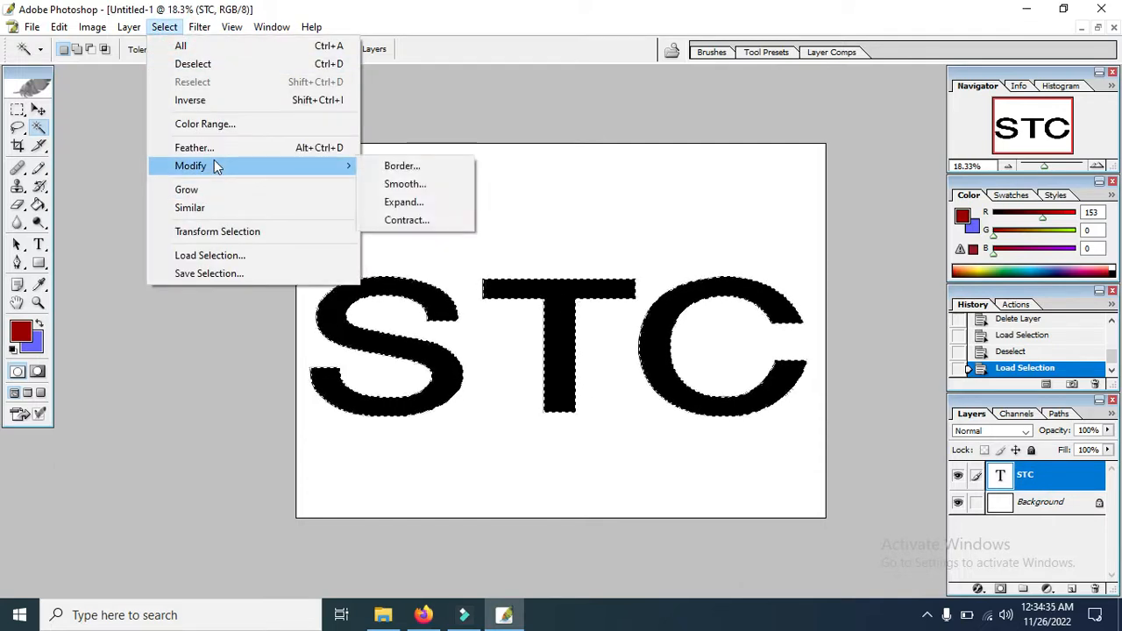
pyautogui.click(428, 191)
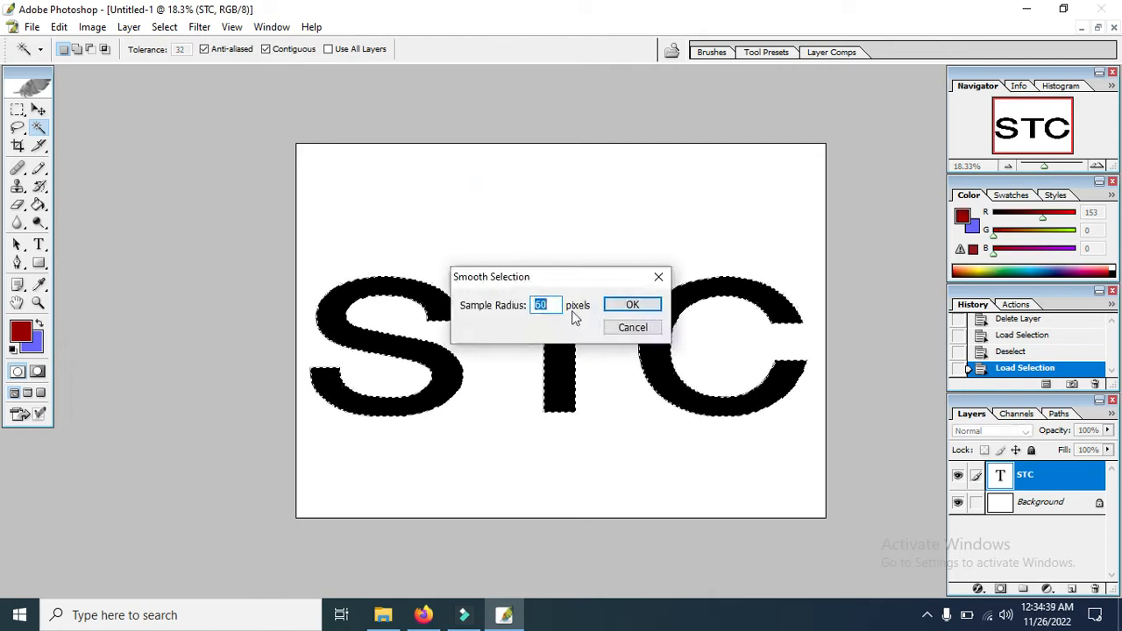
pyautogui.click(629, 306)
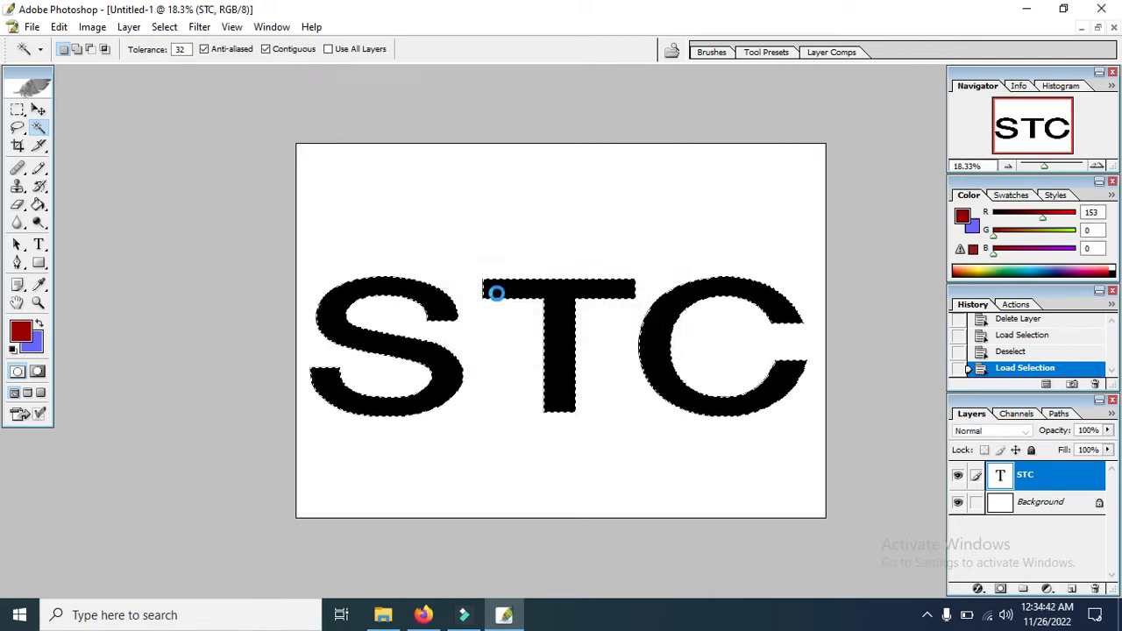
# - Create a new layer, fill the smoothed letter selection with the dark red foreground colour and deselect
pyautogui.click(1071, 588)
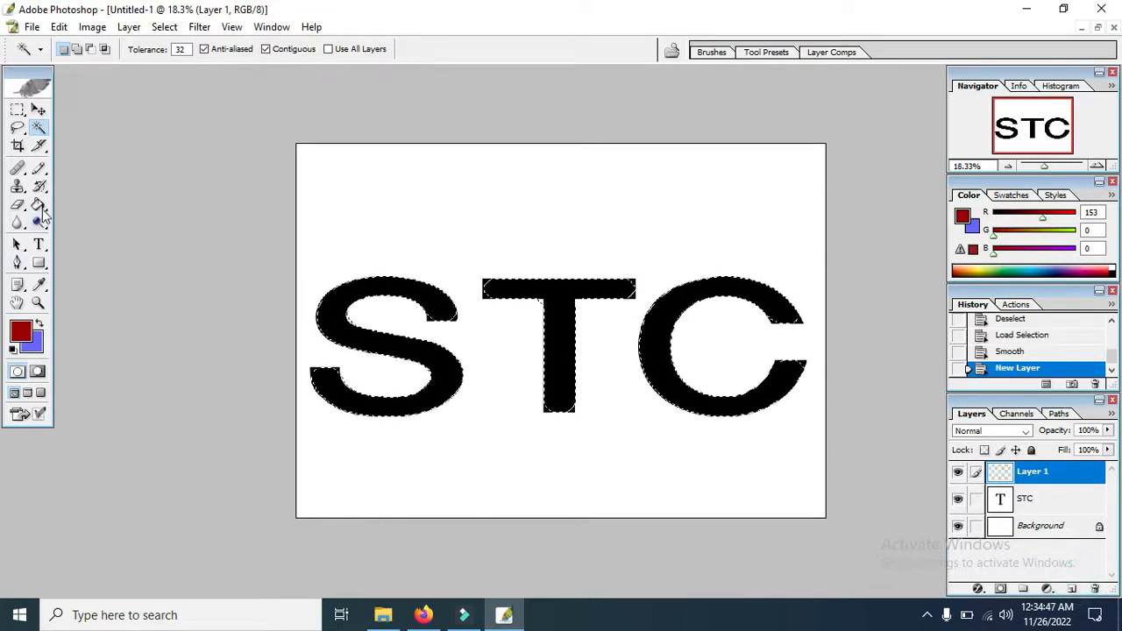
pyautogui.click(39, 204)
pyautogui.click(437, 312)
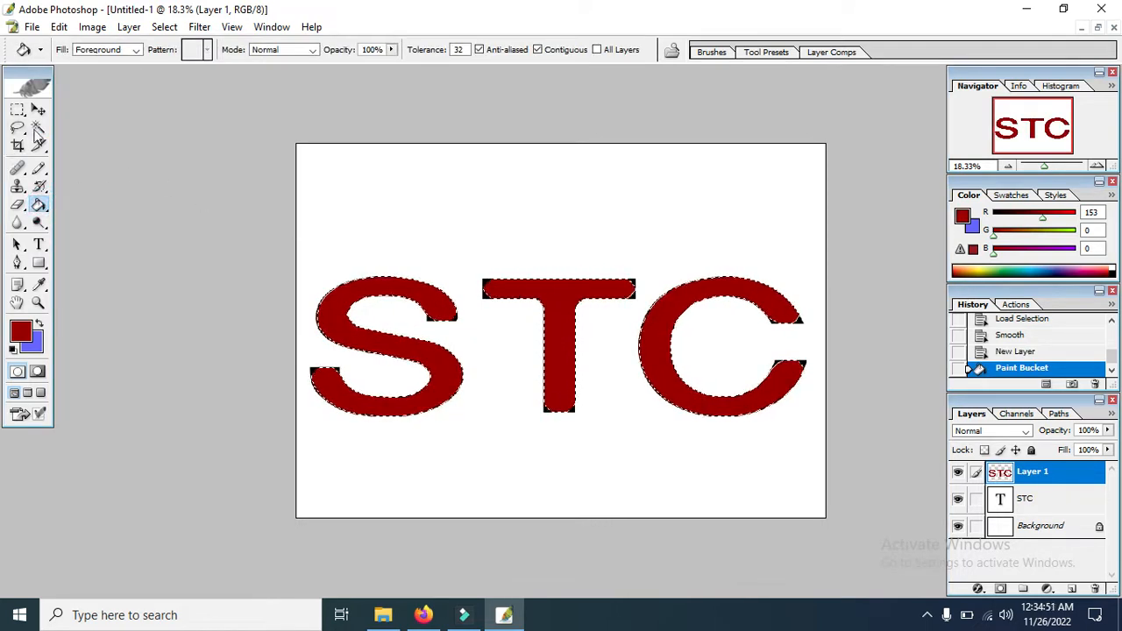
pyautogui.click(39, 127)
pyautogui.hotkey('ctrl', 'd')
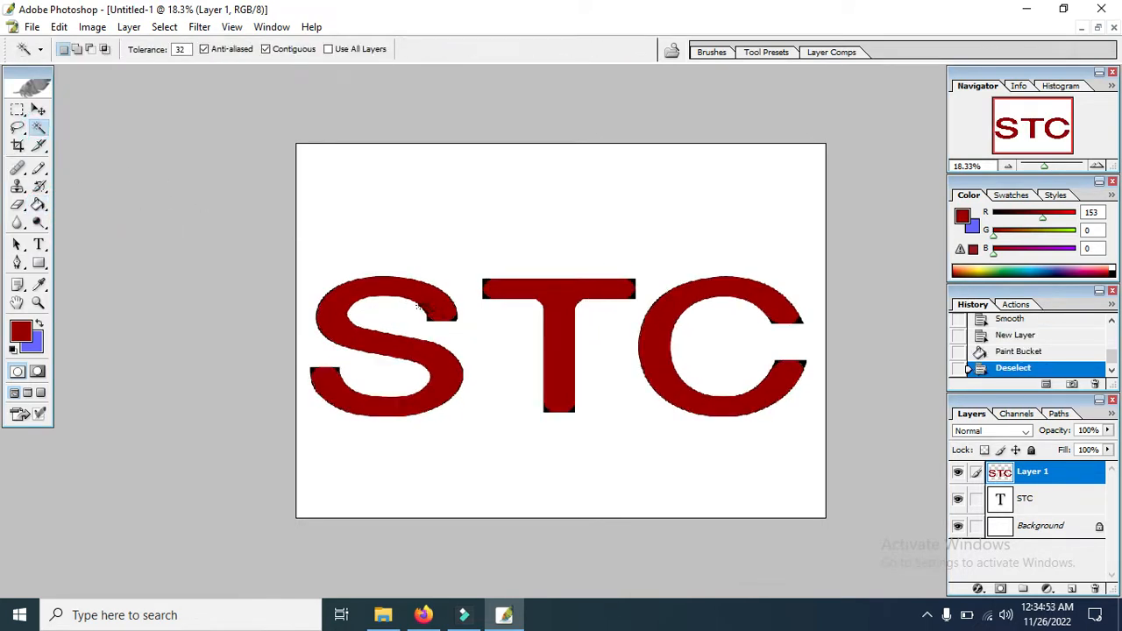
# - Move Layer 1 with the red letters below the STC text layer
pyautogui.hotkey('ctrl', '0')
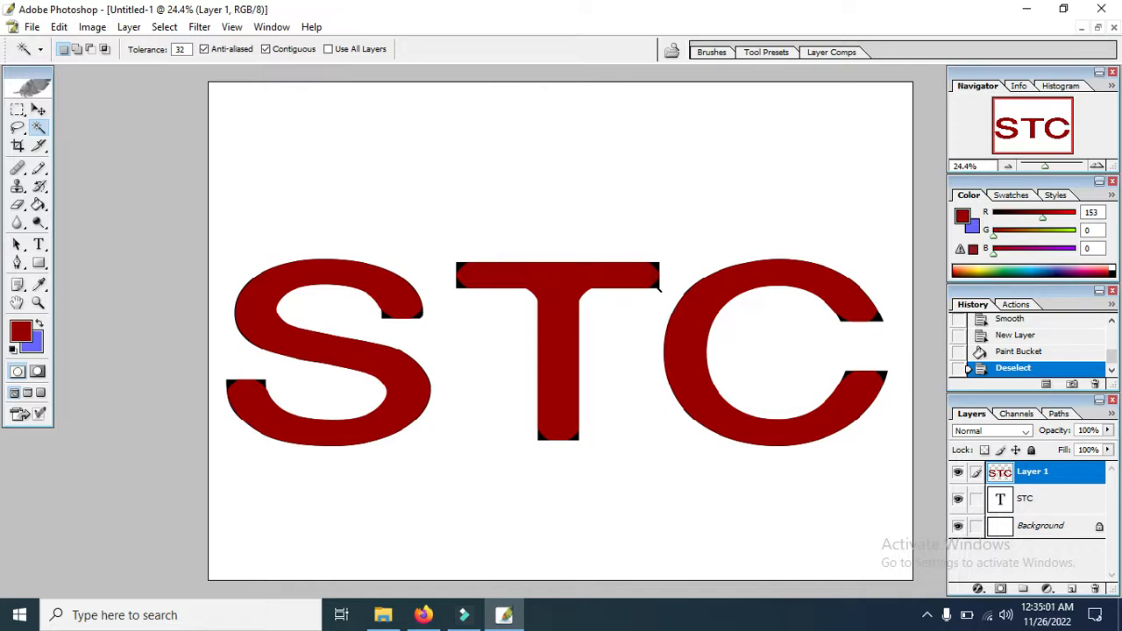
pyautogui.click(1026, 501)
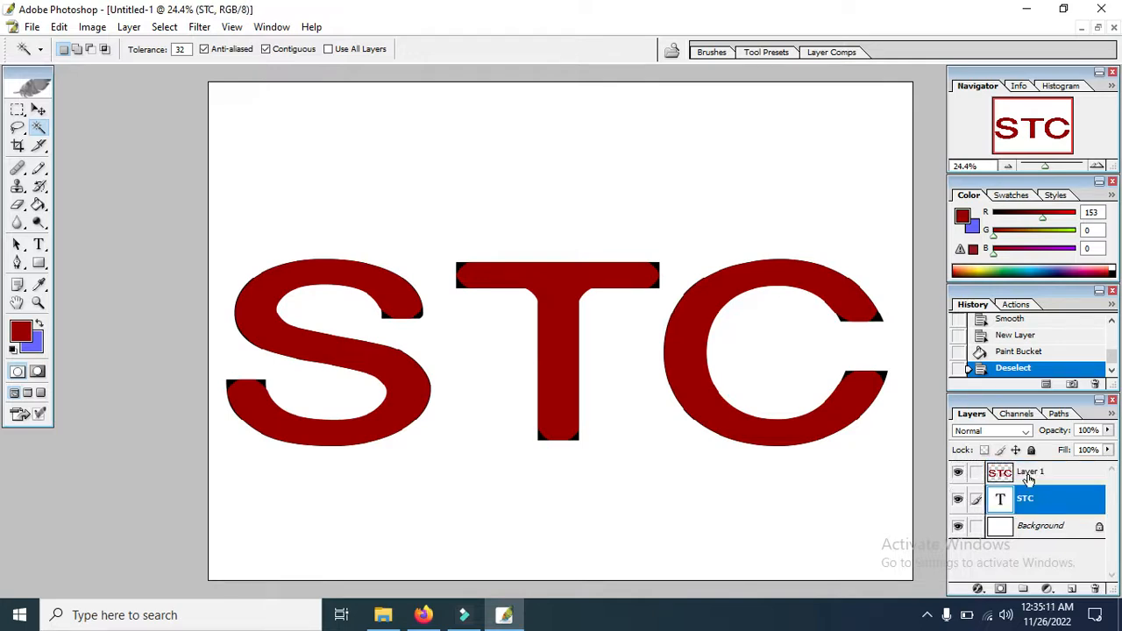
pyautogui.moveTo(1027, 493)
pyautogui.mouseDown()
pyautogui.moveTo(1030, 473)
pyautogui.moveTo(1020, 513)
pyautogui.mouseUp()
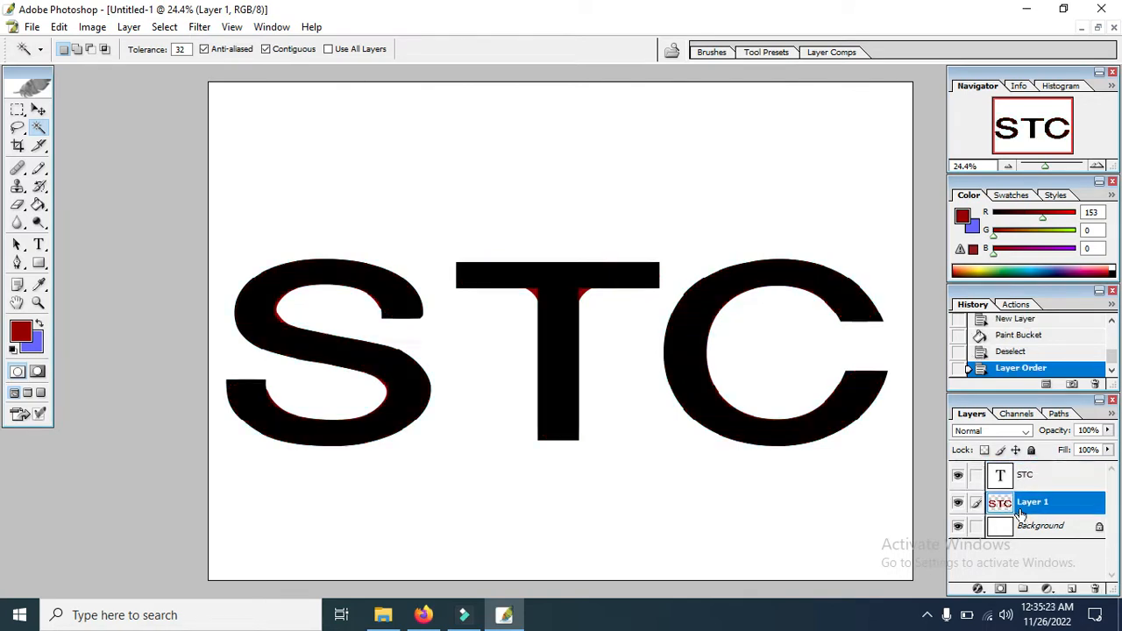
# - Move the STC text layer below Layer 1 so the smoothed red letters lie over the black ones
pyautogui.scroll(1, 642, 325)
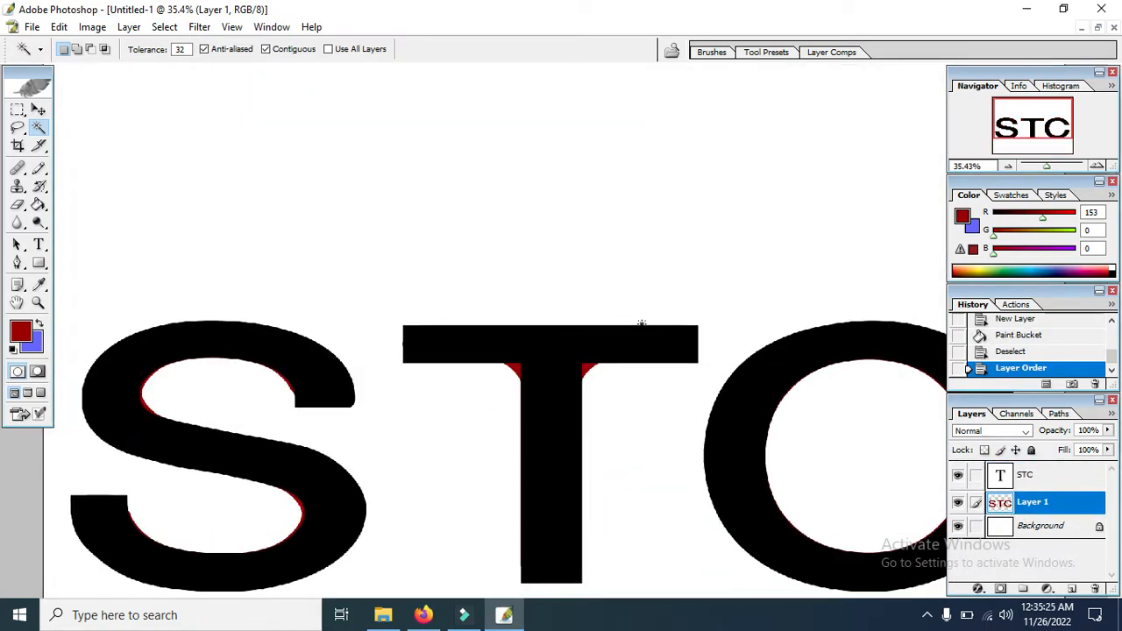
pyautogui.scroll(-2, 643, 325)
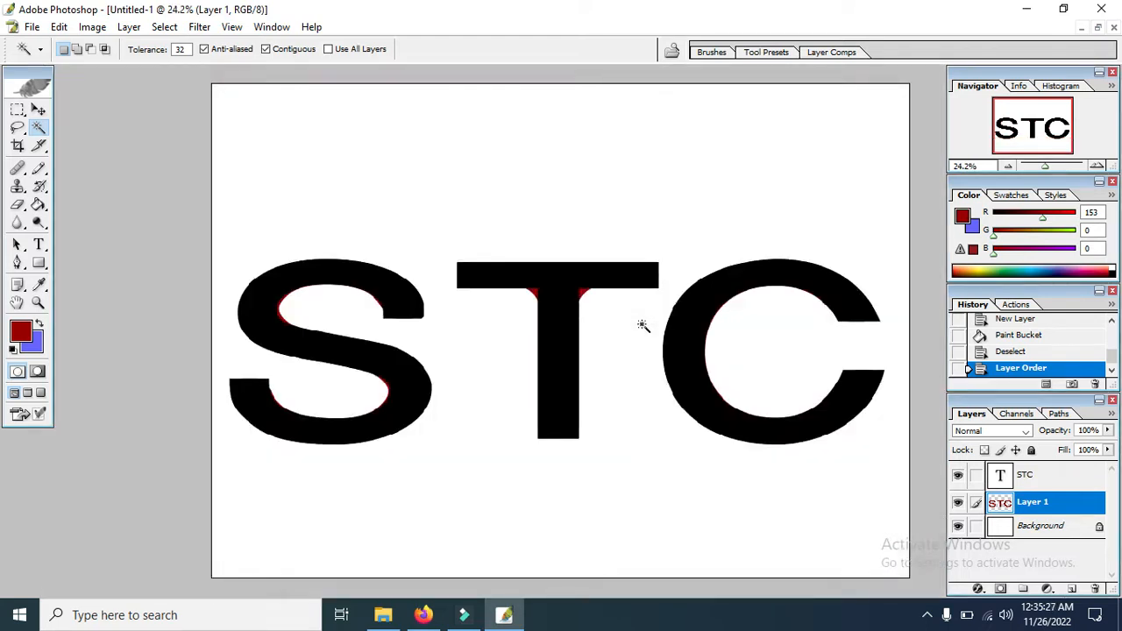
pyautogui.scroll(1, 642, 325)
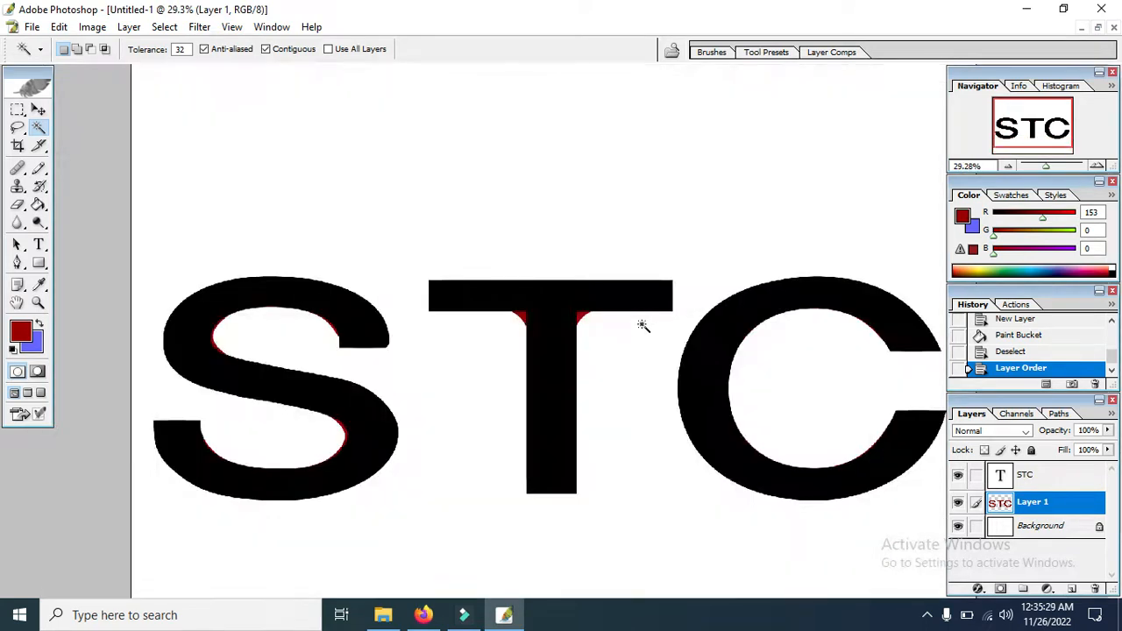
pyautogui.scroll(-1, 642, 325)
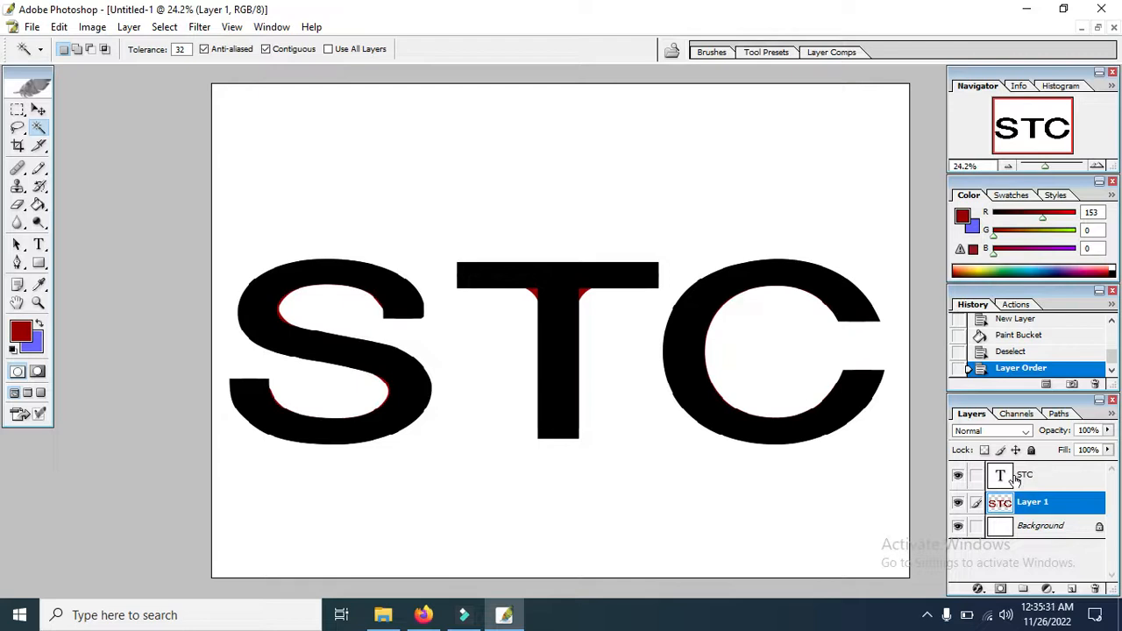
pyautogui.click(1016, 478)
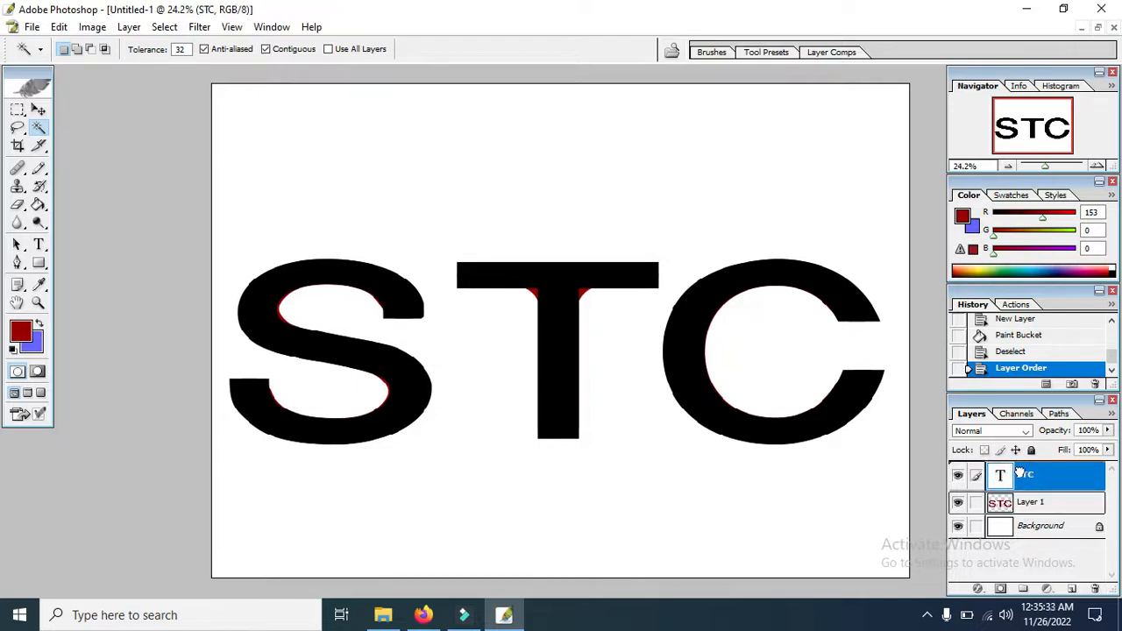
pyautogui.hotkey('ctrl', '[')
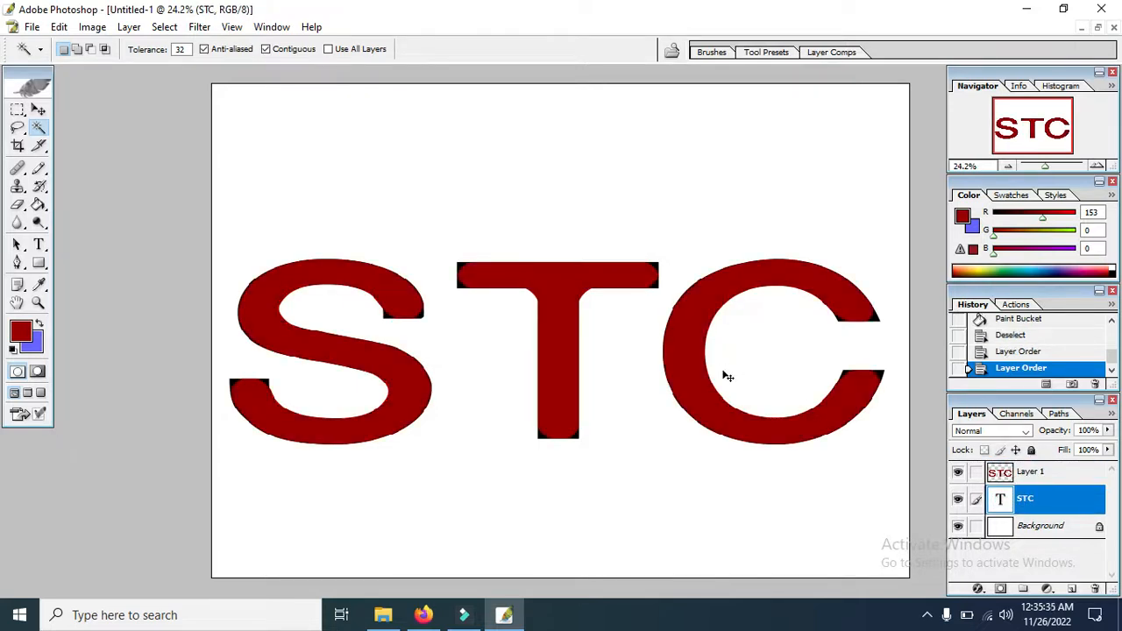
# - Undo the layer reordering, the red fill on the new layer and the smoothed selection, back to the plain STC text with nothing selected
pyautogui.hotkey('ctrl', 'alt', 'z')
pyautogui.hotkey('ctrl', 'alt', 'z')
pyautogui.hotkey('ctrl', 'alt', 'z')
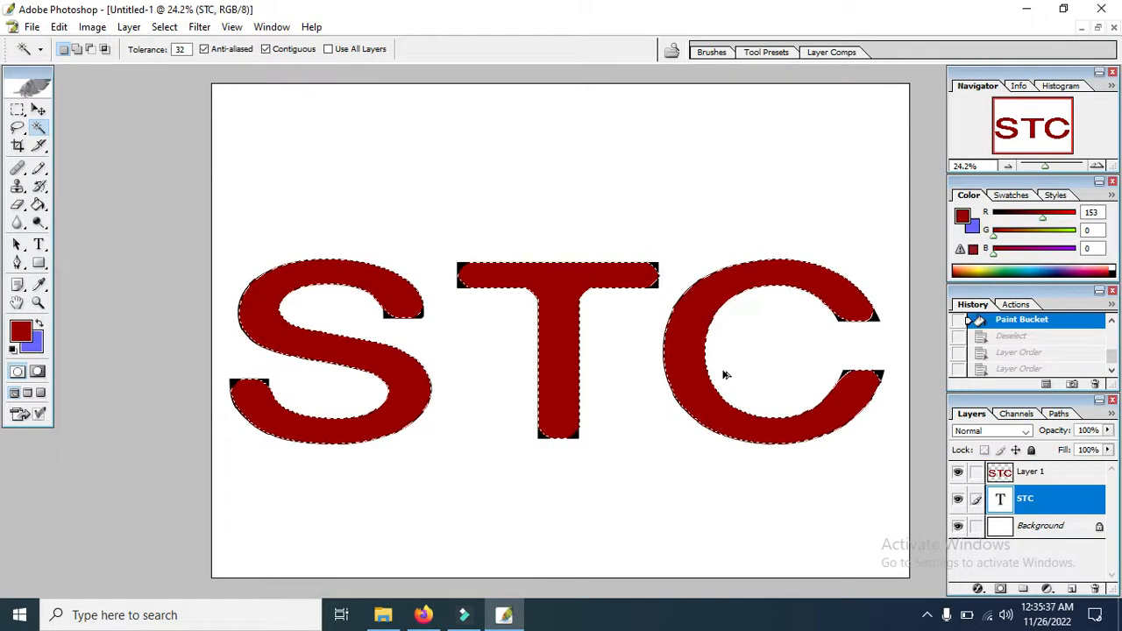
pyautogui.hotkey('ctrl', 'alt', 'z')
pyautogui.hotkey('ctrl', 'alt', 'z')
pyautogui.hotkey('ctrl', 'alt', 'z')
pyautogui.hotkey('ctrl', 'alt', 'z')
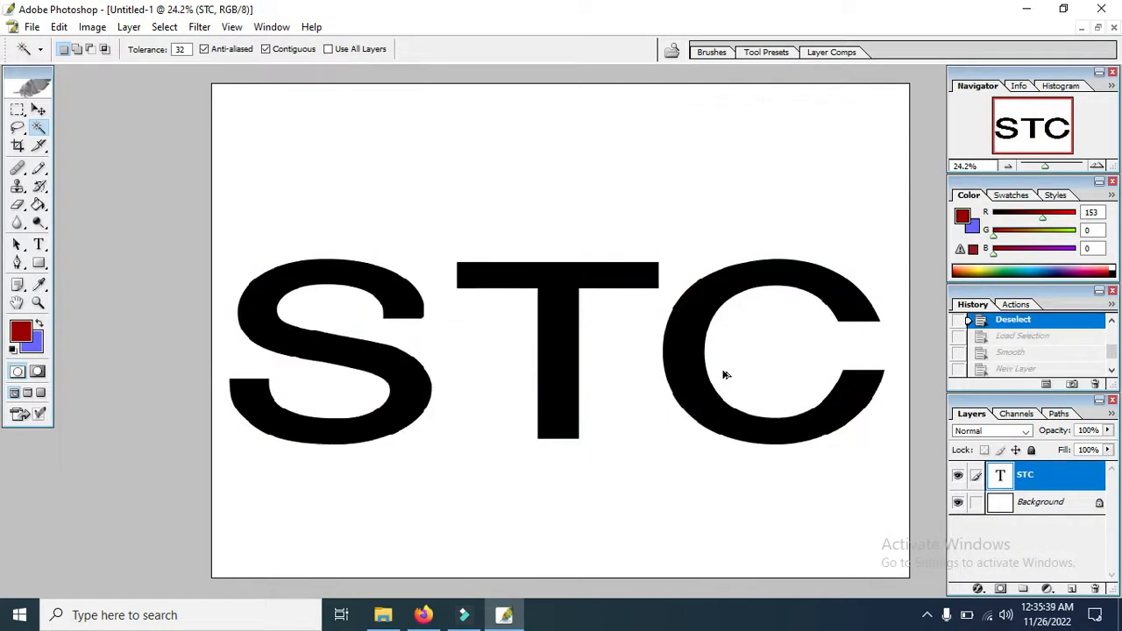
# - Load the STC text layer's outline as a selection and contract it inward from the letter edges
pyautogui.keyDown('ctrl'); pyautogui.click(1004, 474); pyautogui.keyUp('ctrl')
pyautogui.click(160, 28)
pyautogui.moveTo(248, 170)
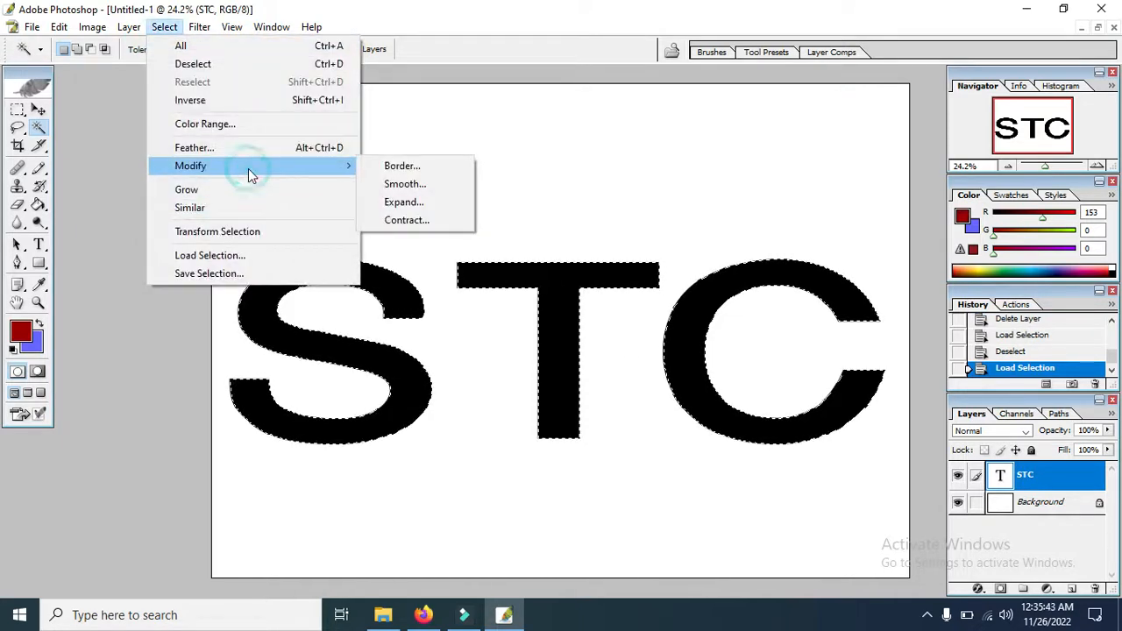
pyautogui.click(403, 222)
pyautogui.click(541, 306)
pyautogui.click(624, 305)
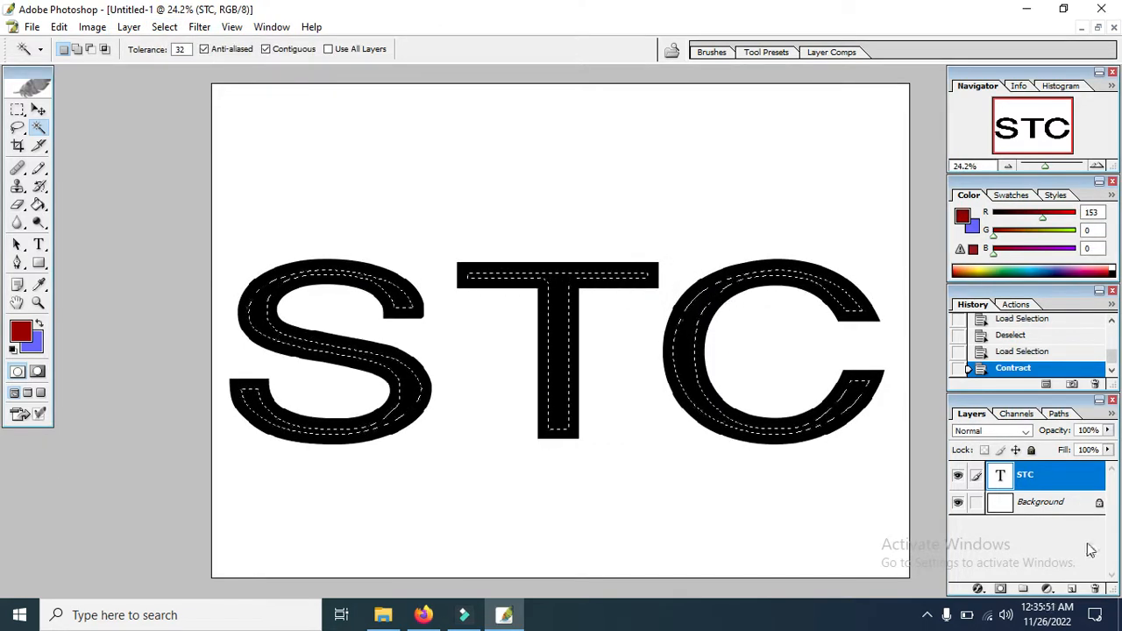
# - Create a new layer, fill the contracted letter selection with the dark red foreground colour and deselect
pyautogui.click(1070, 588)
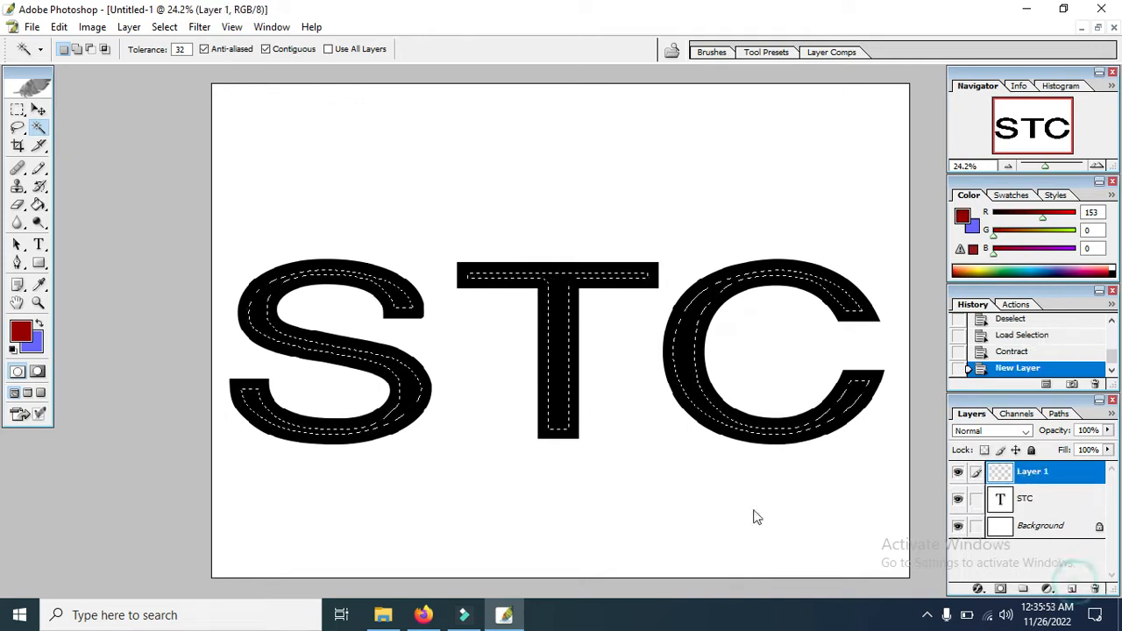
pyautogui.click(38, 204)
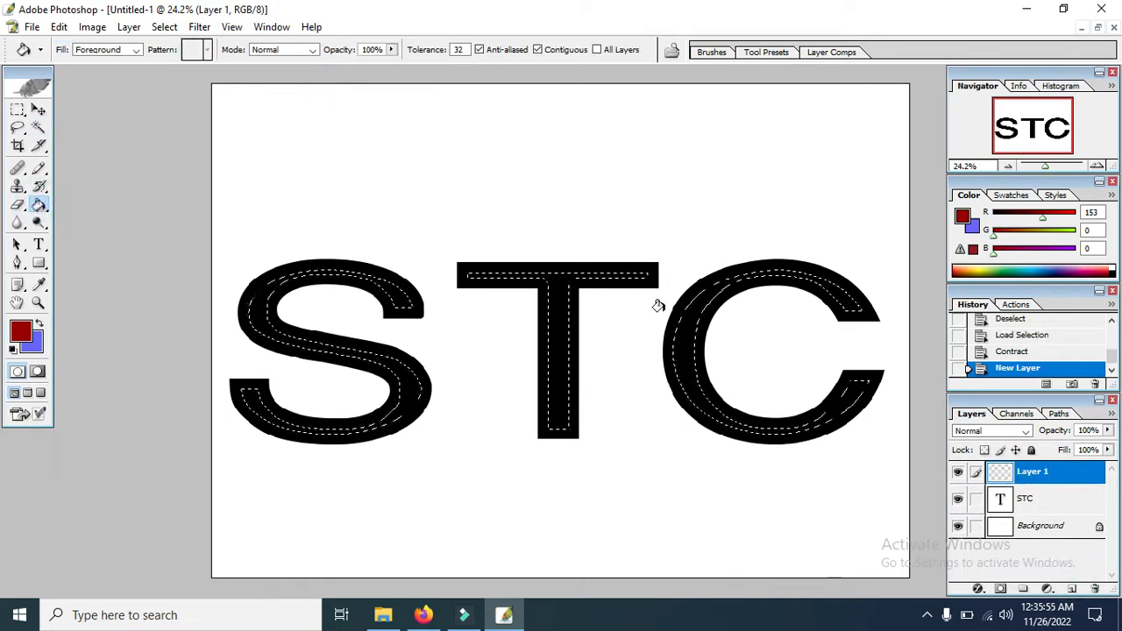
pyautogui.click(556, 286)
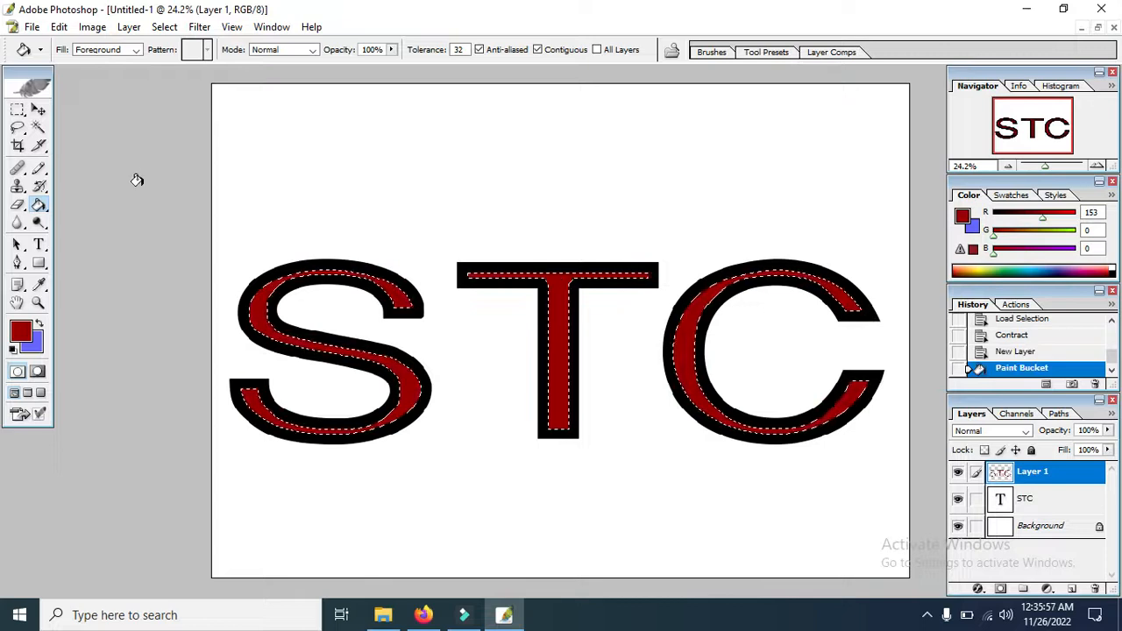
pyautogui.click(38, 127)
pyautogui.hotkey('ctrl', 'd')
# - Examine the dark red inset fill and the surrounding black edges of the STC letters at several magnifications
pyautogui.hotkey('ctrl', '0')
pyautogui.scroll(3, 523, 292)
pyautogui.scroll(-4, 523, 291)
pyautogui.scroll(-2, 523, 292)
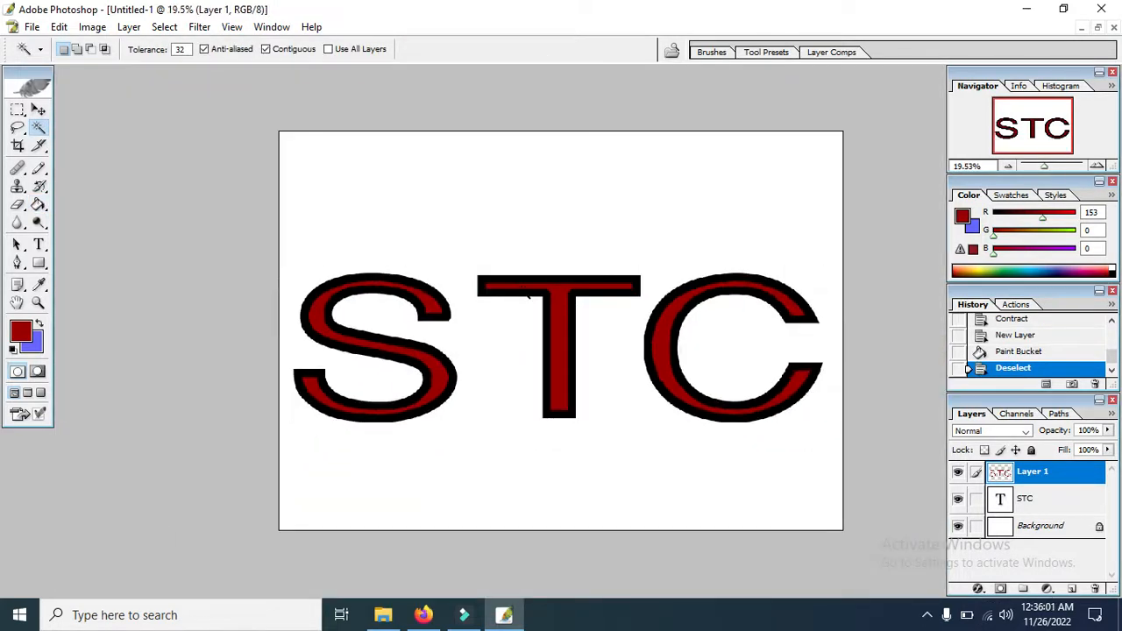
pyautogui.scroll(-1, 527, 296)
pyautogui.scroll(2, 527, 296)
pyautogui.scroll(-2, 526, 297)
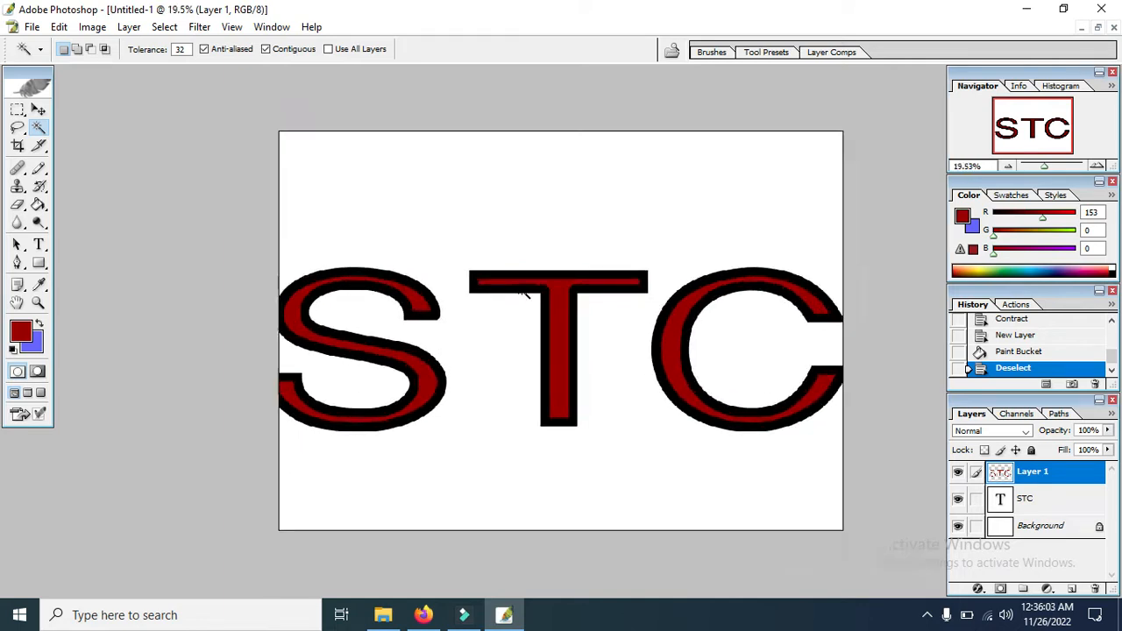
pyautogui.scroll(1, 524, 293)
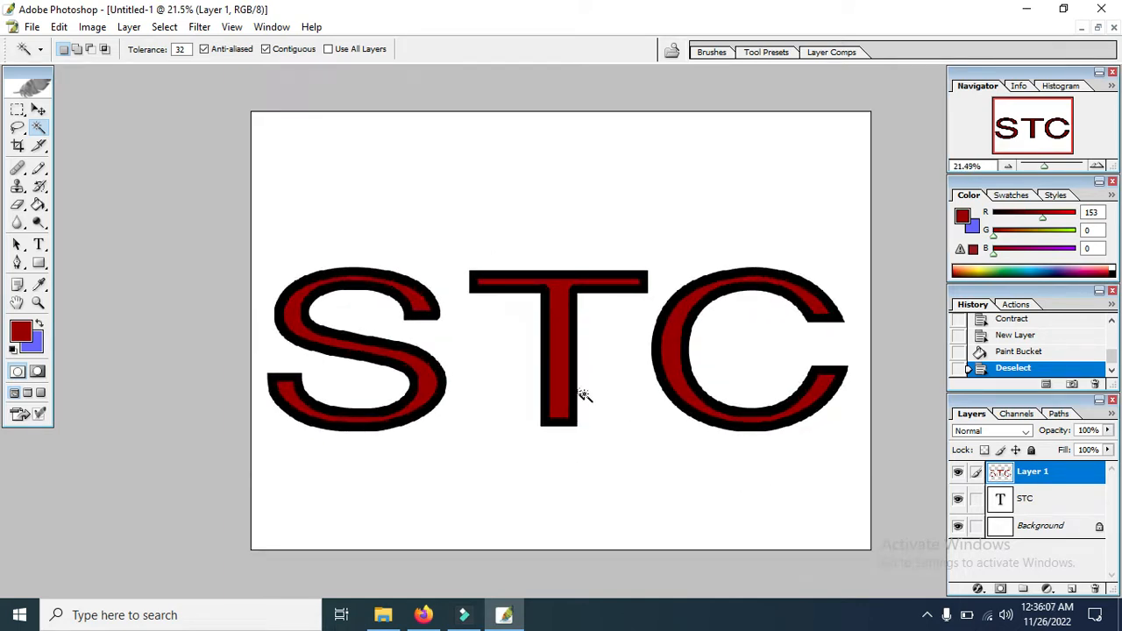
pyautogui.click(930, 616)
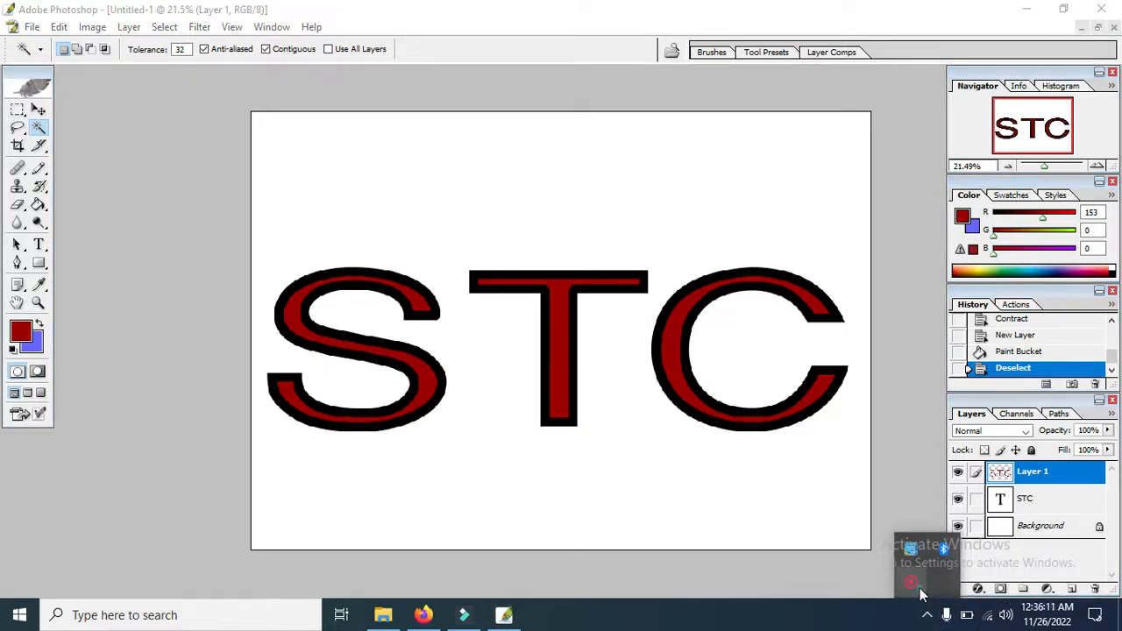
pyautogui.click(919, 590)
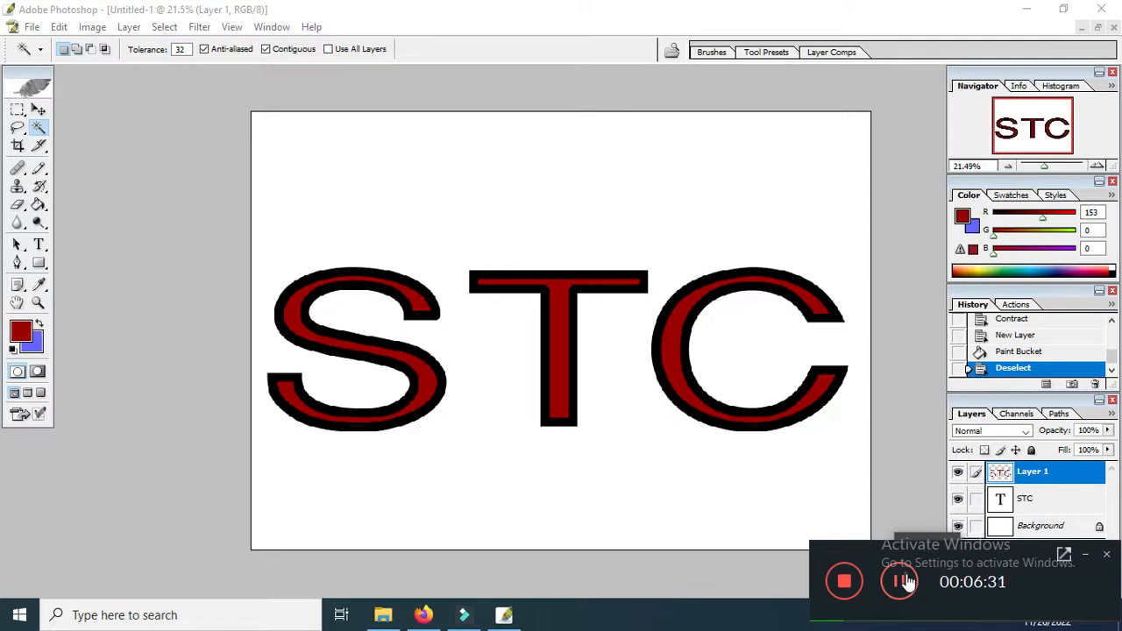